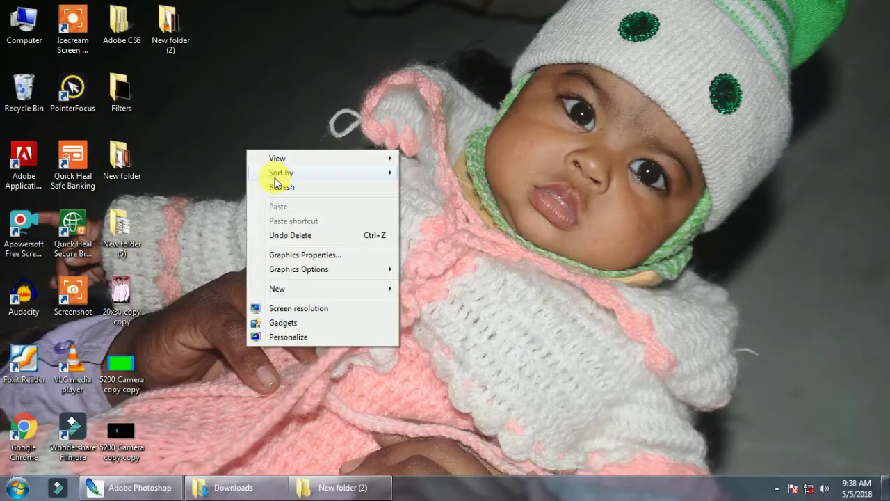
# - Refresh the desktop several times from its right-click menu
pyautogui.click(279, 184)
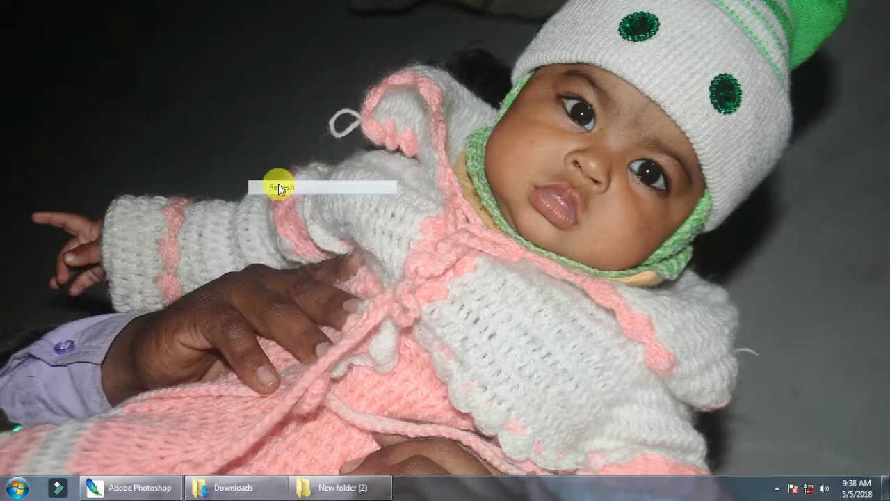
pyautogui.rightClick(255, 118)
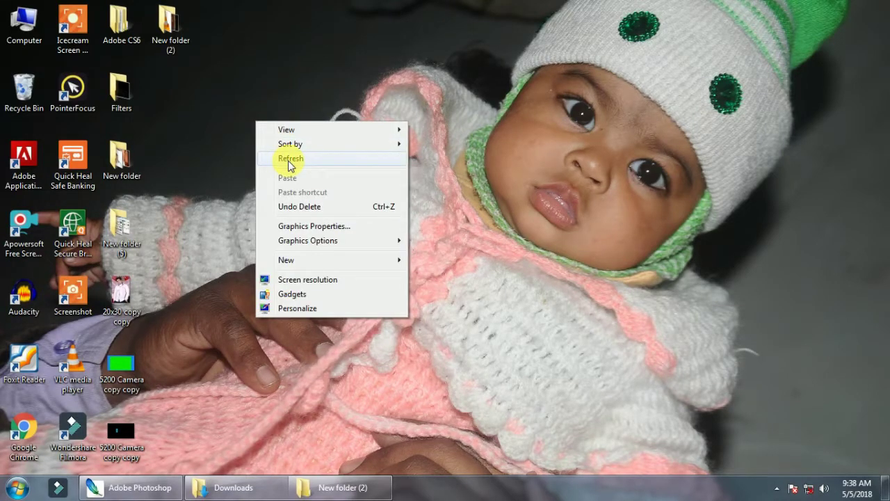
pyautogui.click(281, 159)
pyautogui.rightClick(247, 114)
pyautogui.click(282, 145)
pyautogui.rightClick(253, 112)
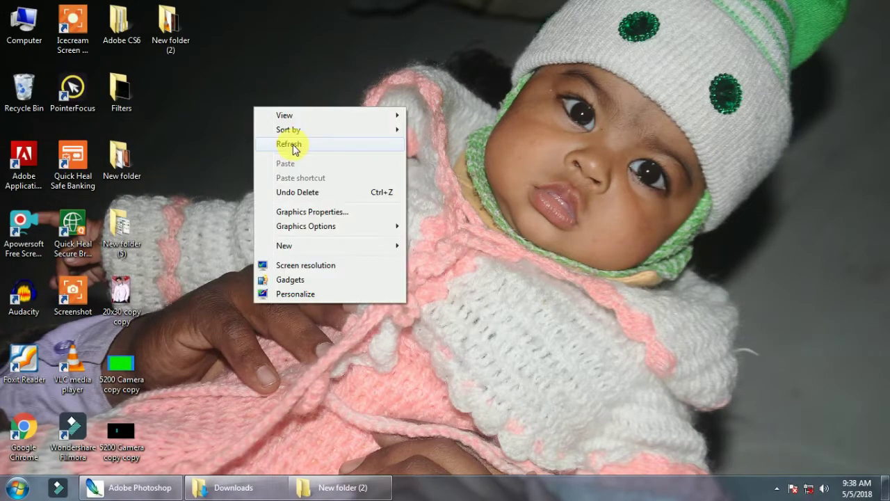
pyautogui.click(286, 144)
pyautogui.rightClick(270, 119)
pyautogui.click(293, 158)
pyautogui.rightClick(264, 112)
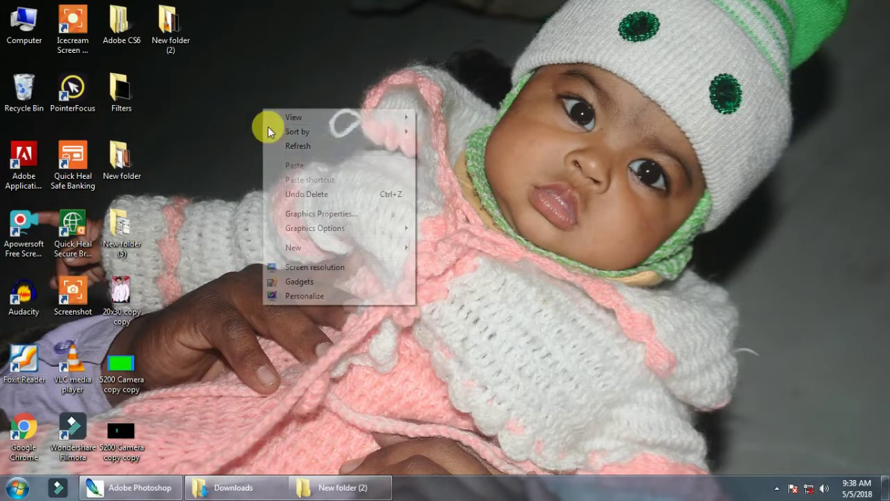
pyautogui.click(275, 144)
pyautogui.rightClick(207, 122)
pyautogui.click(253, 159)
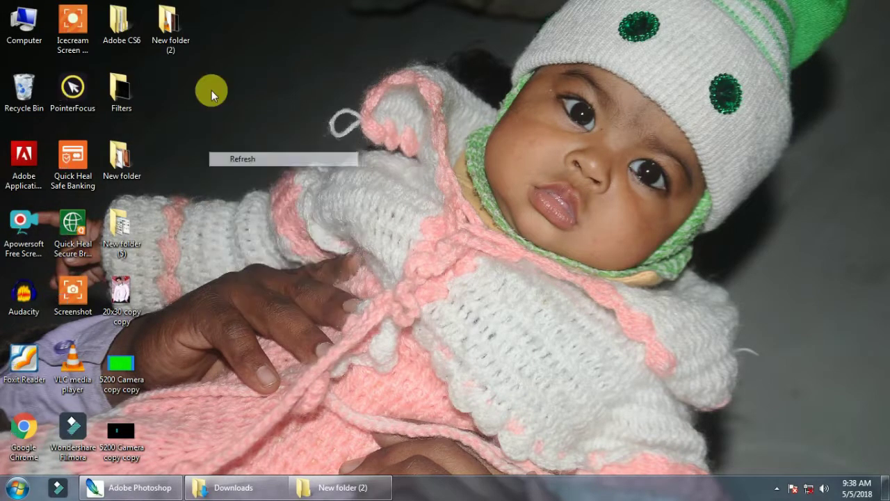
pyautogui.rightClick(209, 90)
pyautogui.click(255, 131)
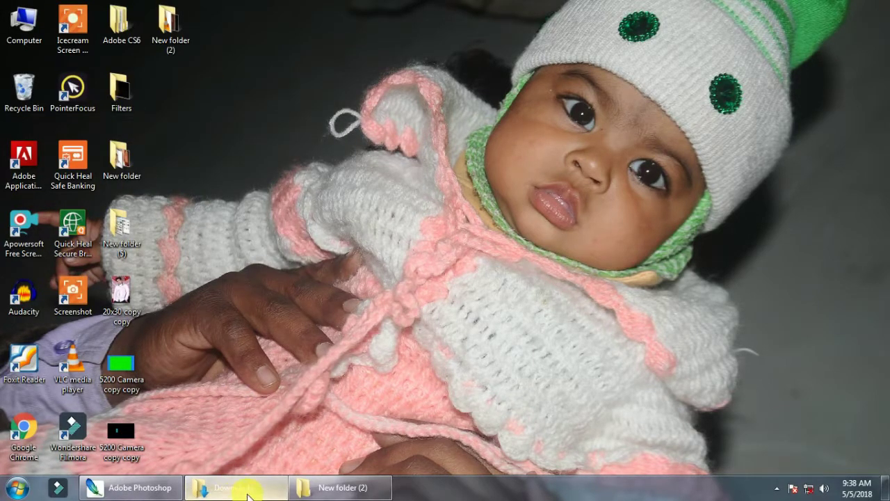
# - Look over the Downloads and New folder (2) windows, then return to Photoshop
pyautogui.click(249, 490)
pyautogui.click(334, 487)
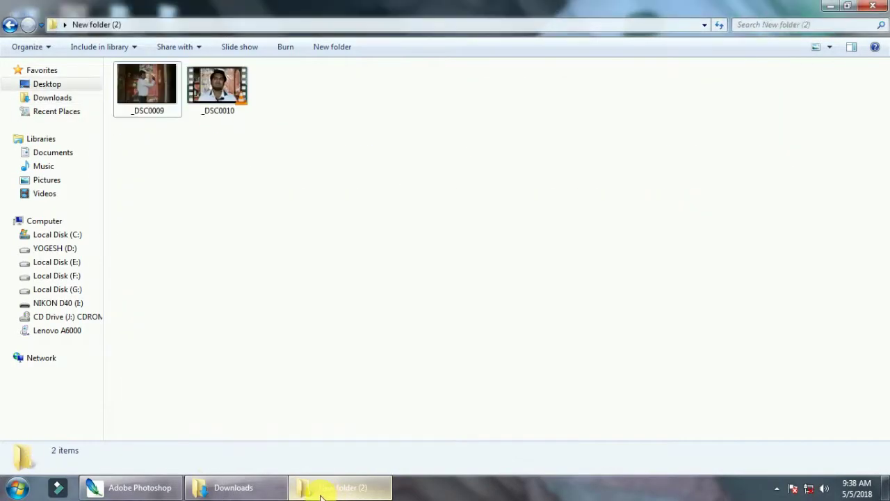
pyautogui.click(148, 490)
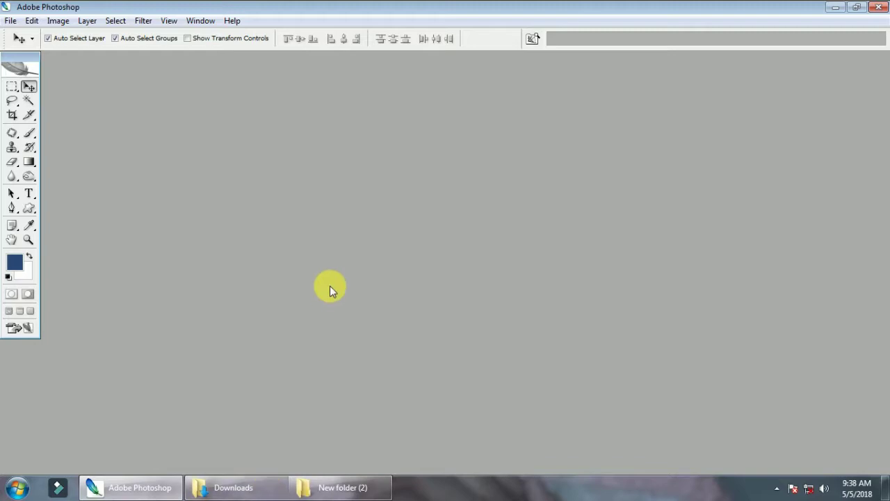
# - Open ZURBACK in Photoshop and duplicate it as ZURBACK copy
pyautogui.click(230, 488)
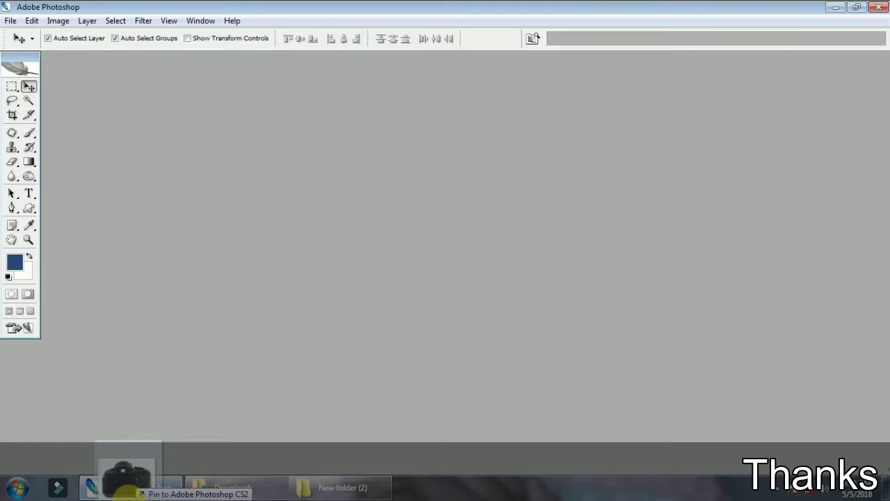
pyautogui.moveTo(147, 415); pyautogui.dragTo(358, 215)
pyautogui.hotkey('alt', 'i')
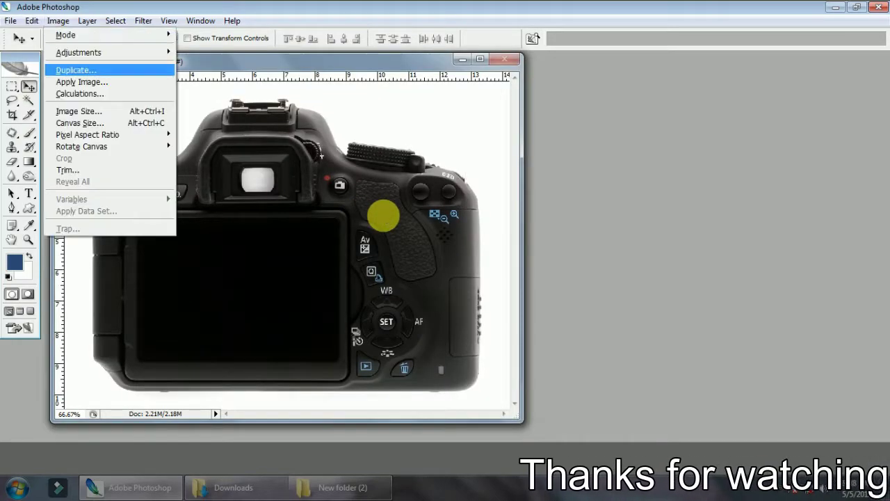
pyautogui.press('d')
pyautogui.press('Return')
# - Move ZURBACK copy aside and fit the whole camera in the window
pyautogui.moveTo(356, 69); pyautogui.dragTo(375, 146)
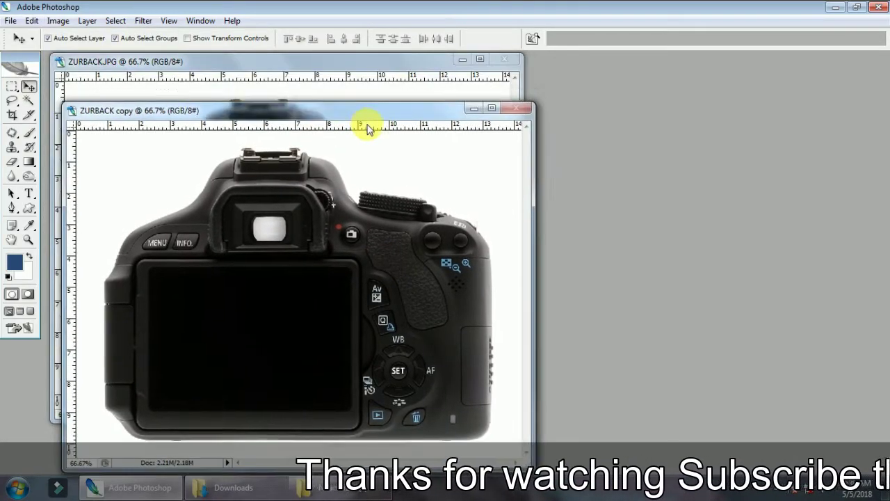
pyautogui.click(344, 107)
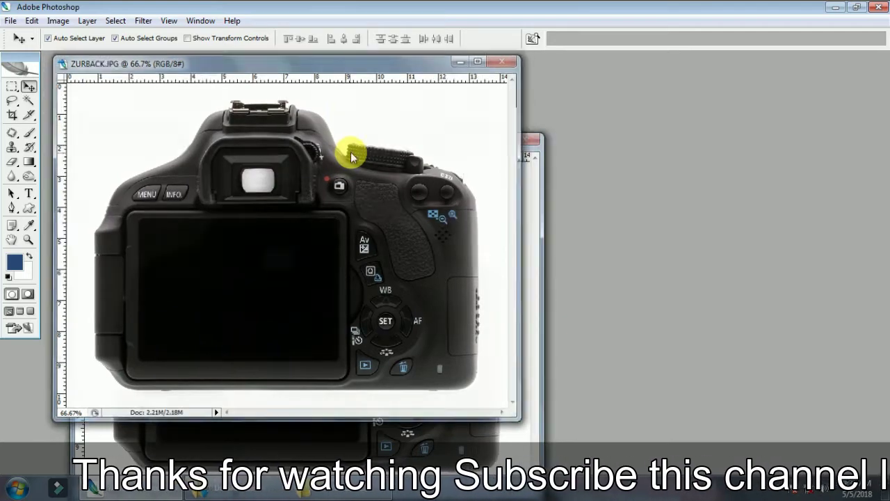
pyautogui.hotkey('ctrl', 'Tab')
pyautogui.press('f')
pyautogui.press('f')
pyautogui.press('f')
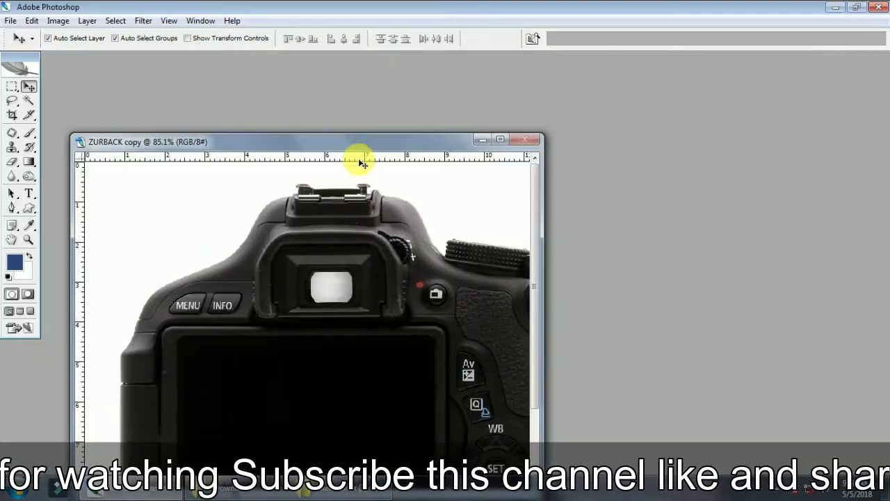
pyautogui.moveTo(351, 156); pyautogui.dragTo(392, 136)
pyautogui.hotkey('ctrl', '0')
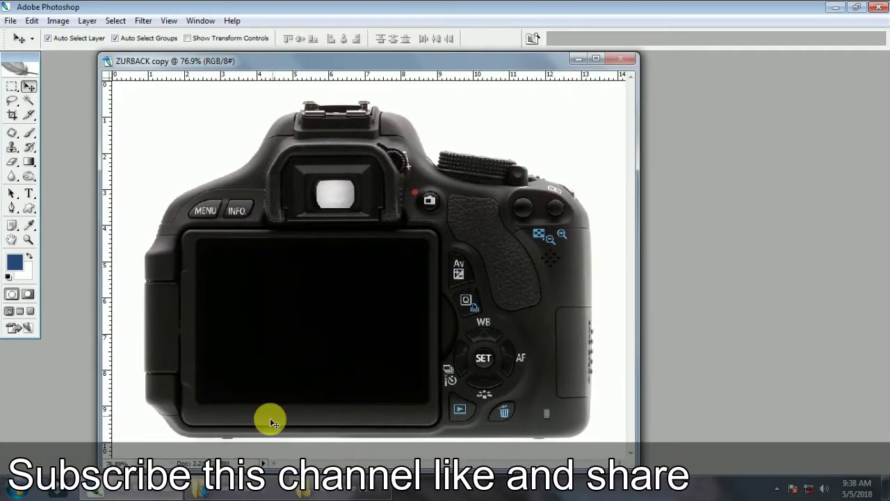
# - Preview the _DSC0009 photo in Explorer, then return to Photoshop
pyautogui.click(320, 494)
pyautogui.doubleClick(142, 87)
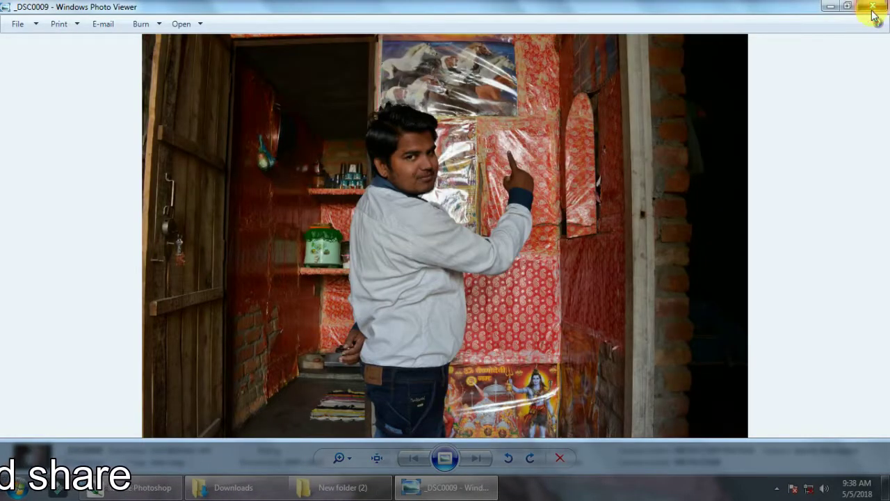
pyautogui.click(875, 9)
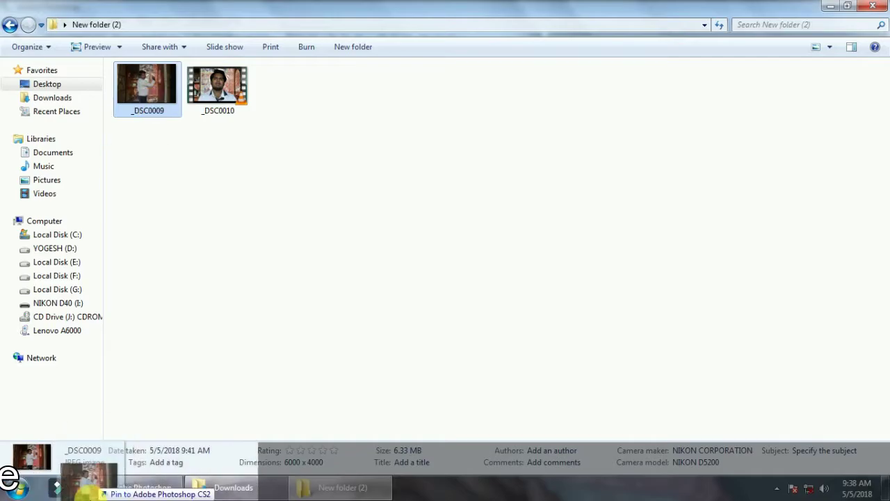
pyautogui.click(139, 487)
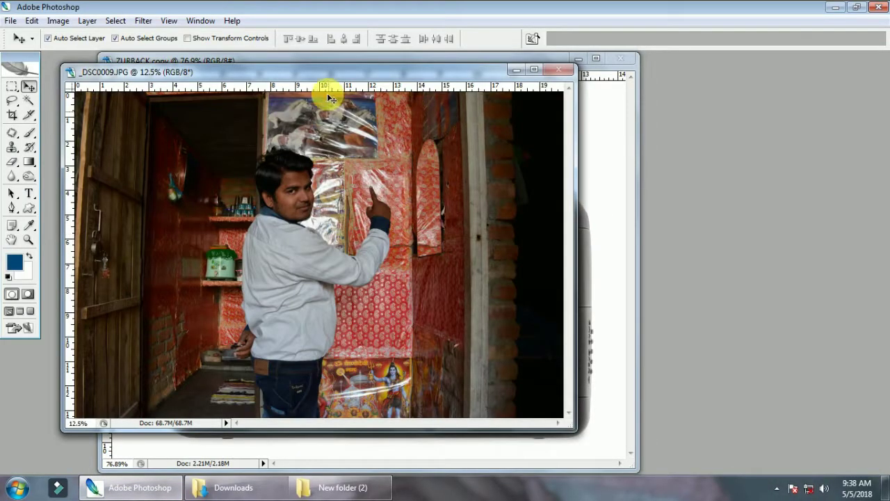
# - Arrange the _DSC0009 copy window beside the ZURBACK copy camera
pyautogui.moveTo(327, 70)
pyautogui.mouseDown()
pyautogui.moveTo(706, 103)
pyautogui.moveTo(841, 101)
pyautogui.mouseUp()
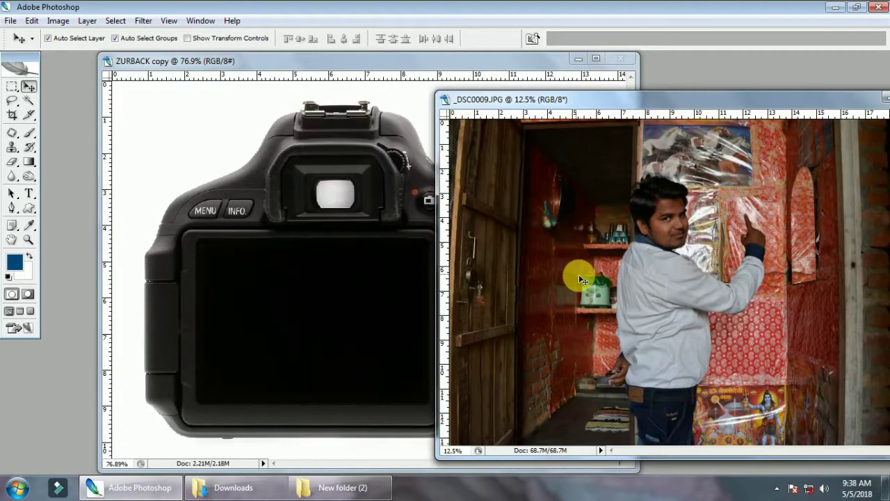
pyautogui.moveTo(371, 62); pyautogui.dragTo(299, 67)
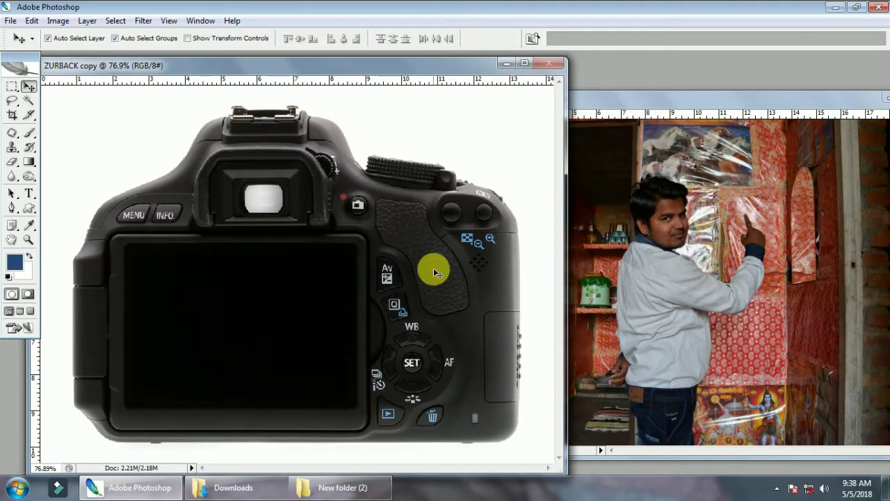
pyautogui.moveTo(438, 71); pyautogui.dragTo(424, 78)
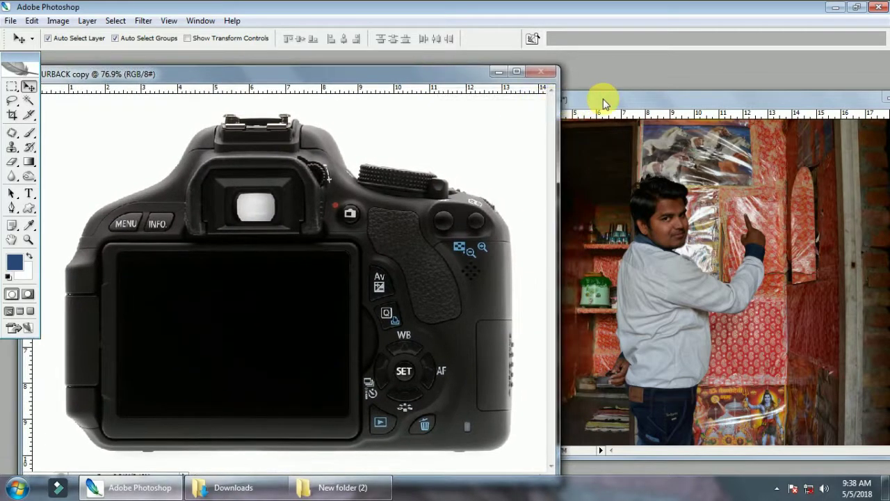
pyautogui.moveTo(603, 99); pyautogui.dragTo(556, 92)
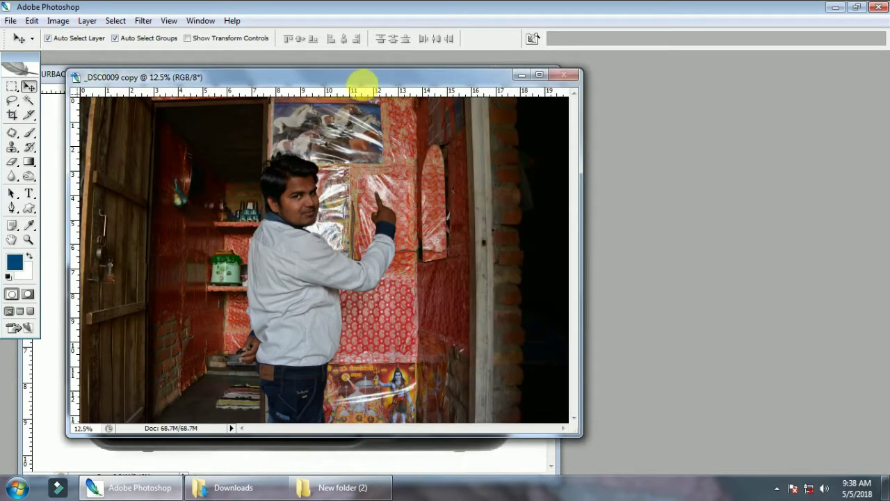
pyautogui.moveTo(362, 80); pyautogui.dragTo(656, 99)
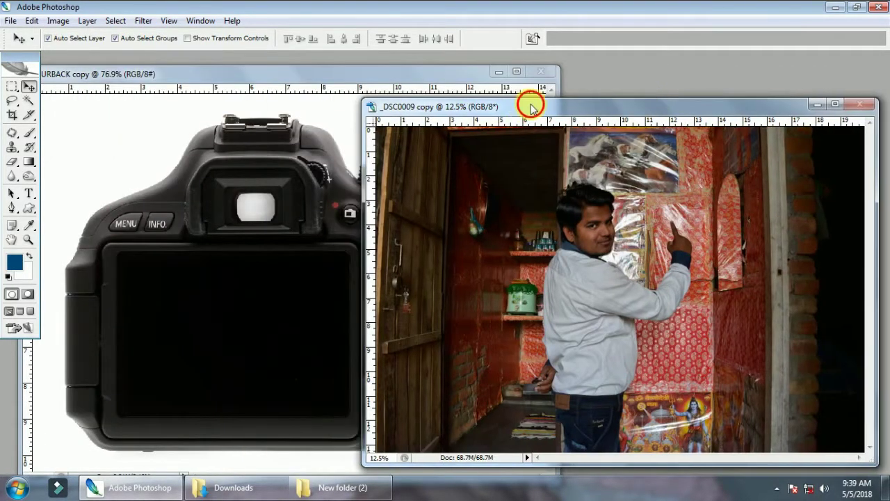
pyautogui.moveTo(532, 104)
pyautogui.mouseDown()
pyautogui.moveTo(441, 93)
pyautogui.moveTo(372, 113)
pyautogui.moveTo(372, 104)
pyautogui.mouseUp()
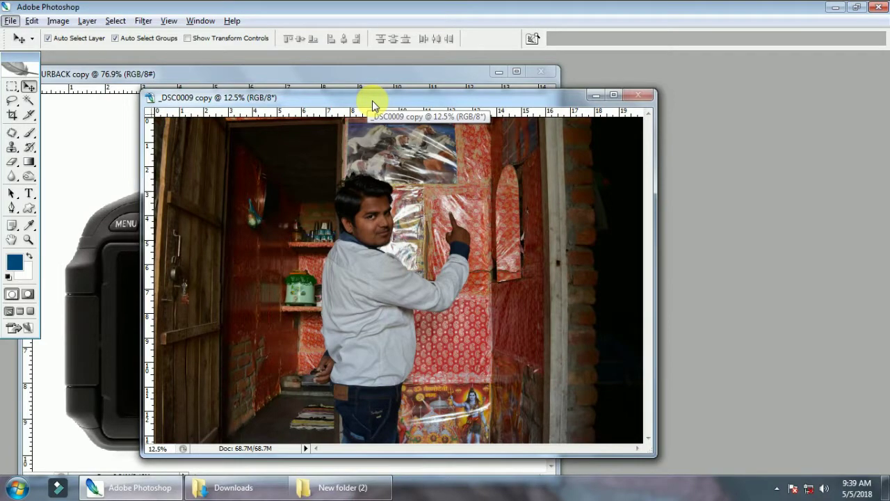
# - Make a _DSC0009 copy 2 duplicate, then close it without saving
pyautogui.rightClick(372, 101)
pyautogui.click(432, 113)
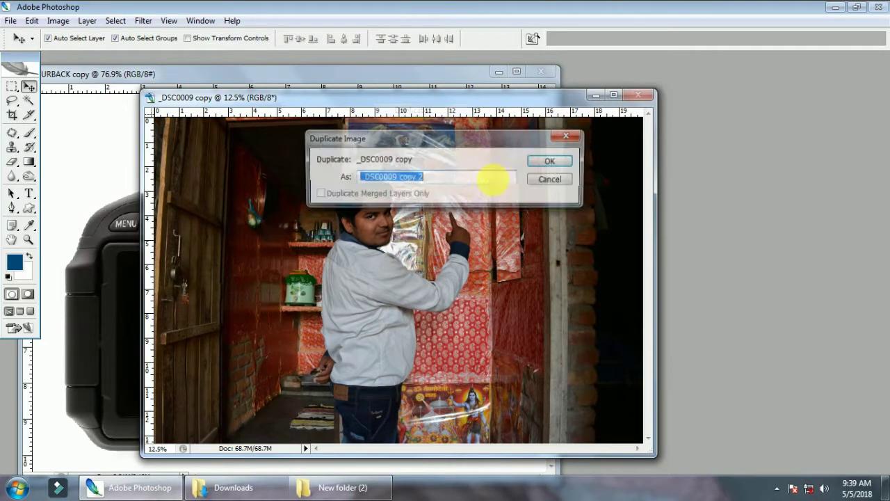
pyautogui.click(555, 162)
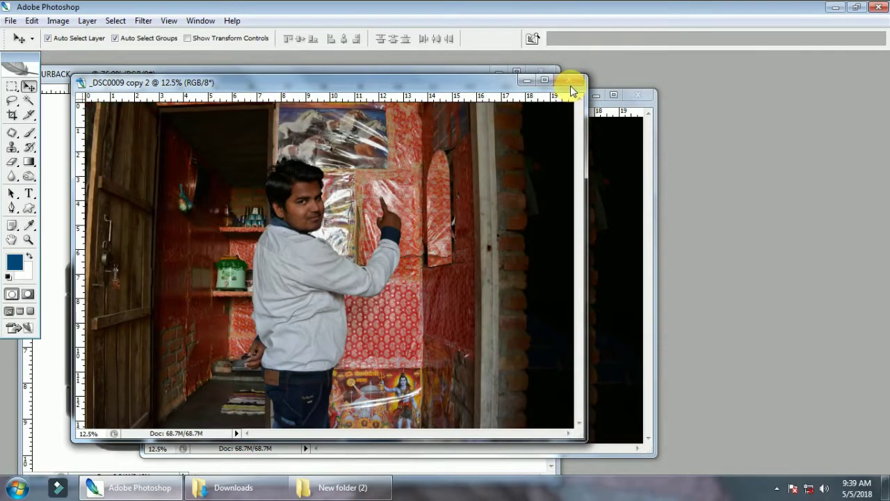
pyautogui.click(571, 80)
pyautogui.click(440, 190)
# - Reposition the _DSC0009 copy and ZURBACK copy windows side by side
pyautogui.moveTo(453, 95); pyautogui.dragTo(614, 85)
pyautogui.moveTo(308, 75)
pyautogui.mouseDown()
pyautogui.moveTo(359, 78)
pyautogui.moveTo(308, 67)
pyautogui.mouseUp()
pyautogui.click(320, 218)
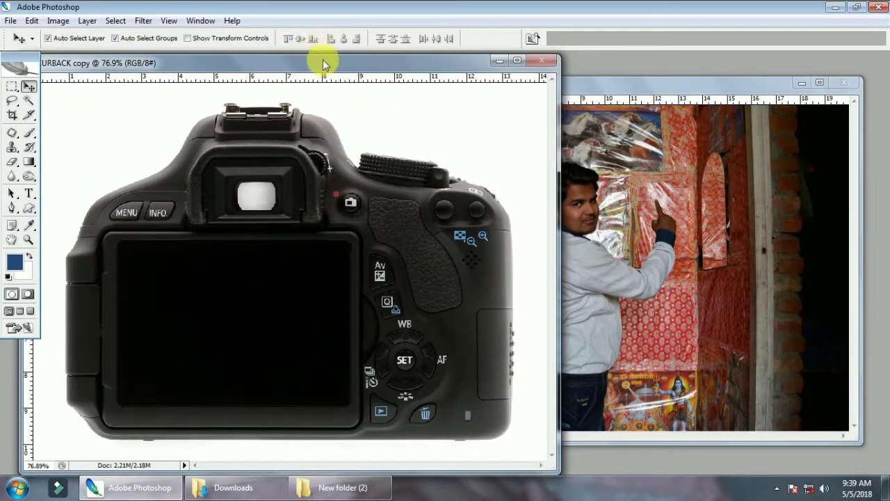
pyautogui.moveTo(323, 64); pyautogui.dragTo(351, 60)
pyautogui.click(610, 167)
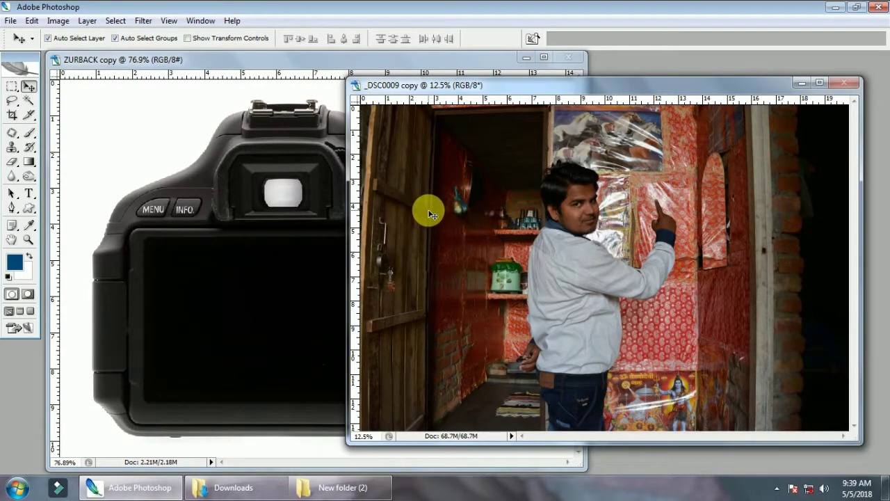
# - Create a new blank document from the 8 x 10 preset
pyautogui.hotkey('ctrl', 'n')
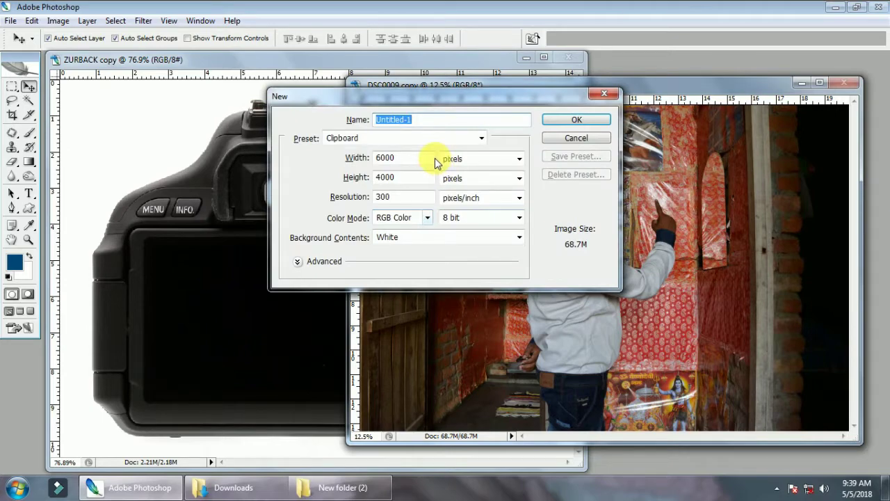
pyautogui.click(421, 139)
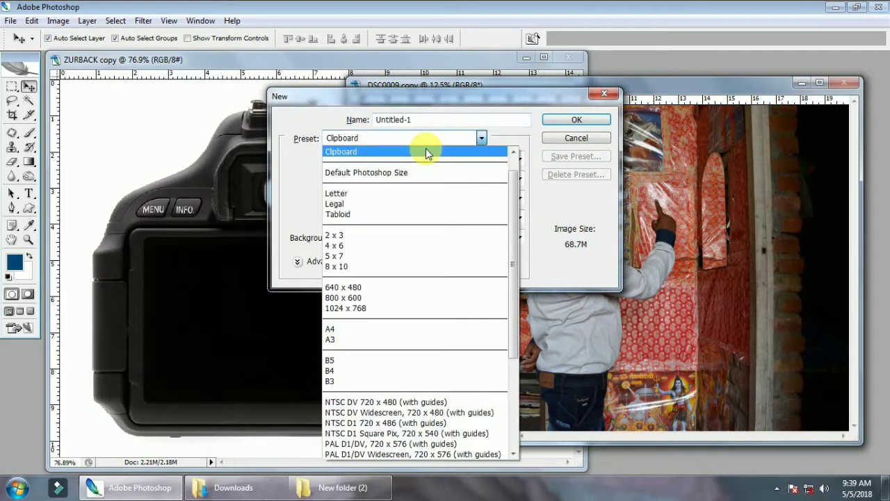
pyautogui.click(379, 266)
pyautogui.press('Return')
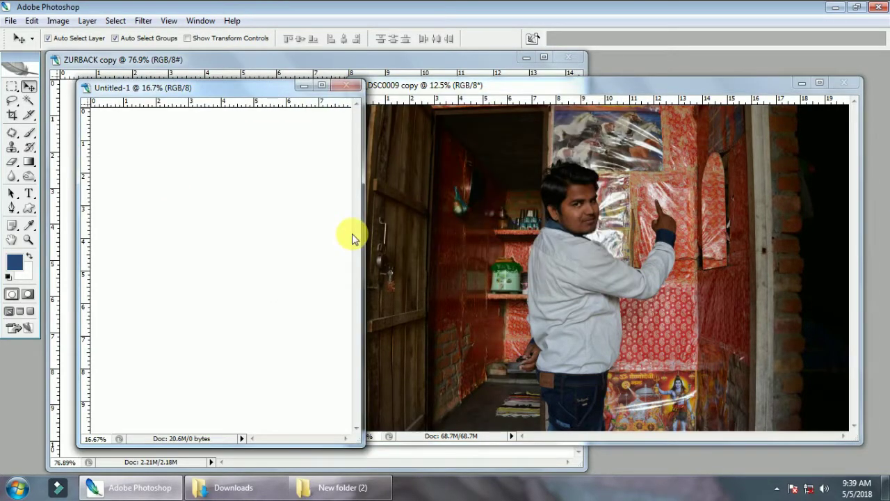
# - Resize the blank document to 10 x 8 inches at 300 pixels/inch
pyautogui.hotkey('ctrl', 'alt', 'i')
pyautogui.write('1')
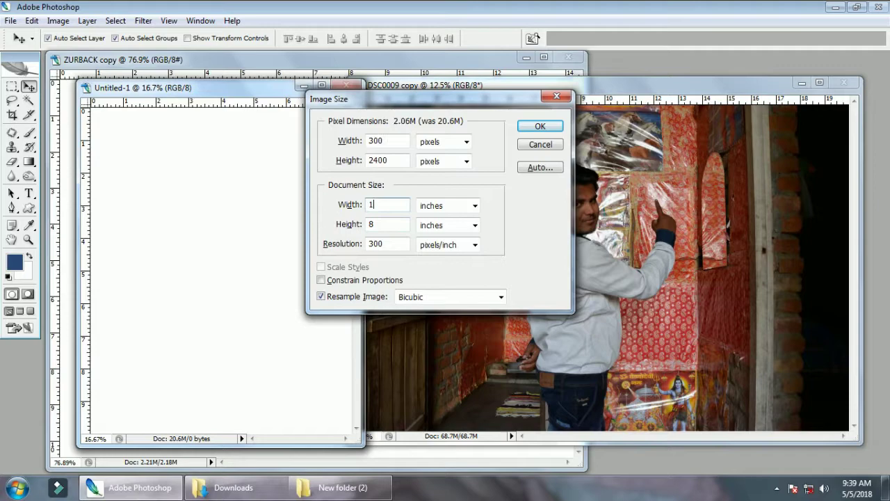
pyautogui.write('0')
pyautogui.press('Return')
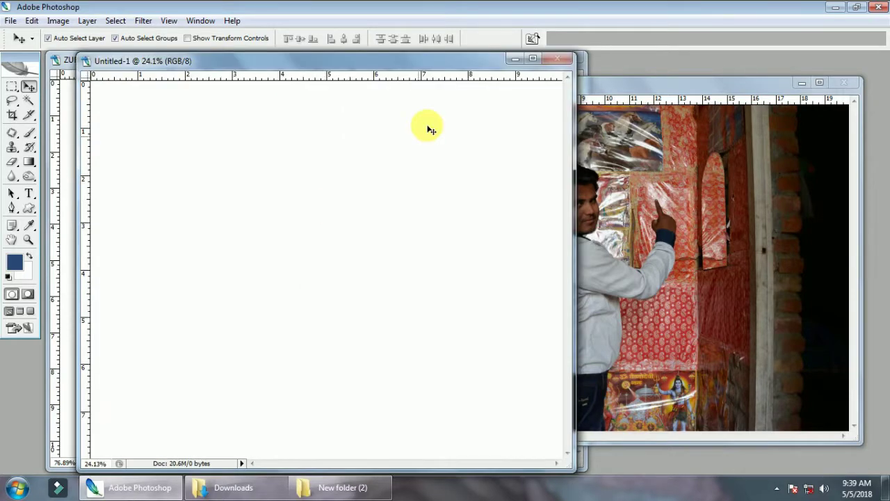
pyautogui.moveTo(426, 67); pyautogui.dragTo(575, 127)
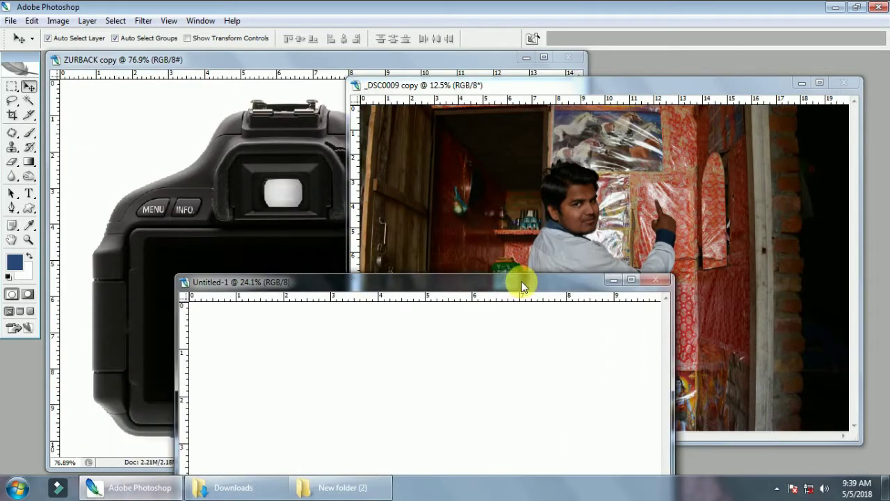
# - Copy the camera image into Untitled-1 and scale it up to fill the canvas
pyautogui.click(221, 92)
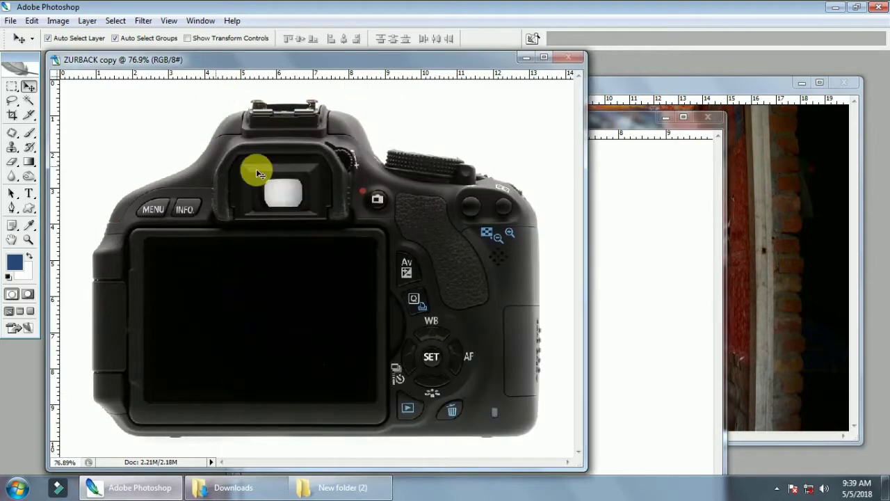
pyautogui.moveTo(633, 270)
pyautogui.mouseDown()
pyautogui.moveTo(652, 256)
pyautogui.moveTo(592, 254)
pyautogui.moveTo(569, 233)
pyautogui.moveTo(643, 201)
pyautogui.moveTo(668, 174)
pyautogui.mouseUp()
pyautogui.press('f')
pyautogui.hotkey('ctrl', 't')
pyautogui.hotkey('ctrl', '-')
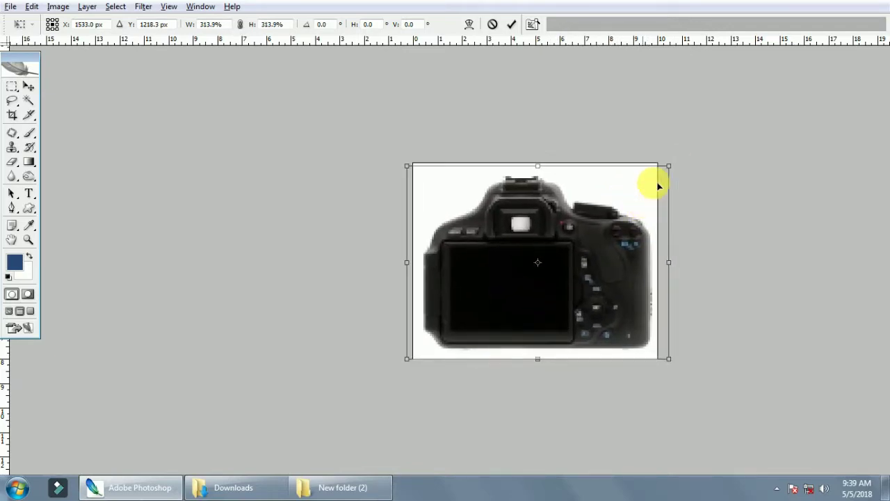
pyautogui.press('Return')
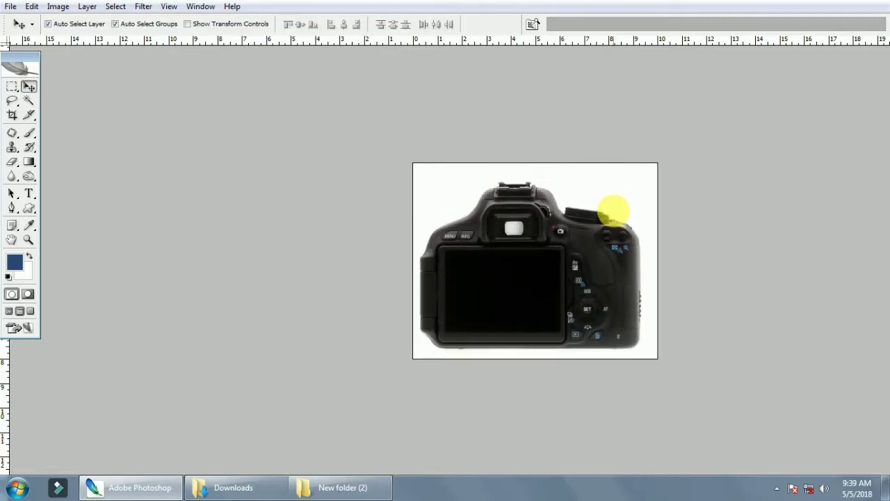
# - Select Layer 1 and nudge the camera slightly right on the canvas
pyautogui.rightClick(574, 217)
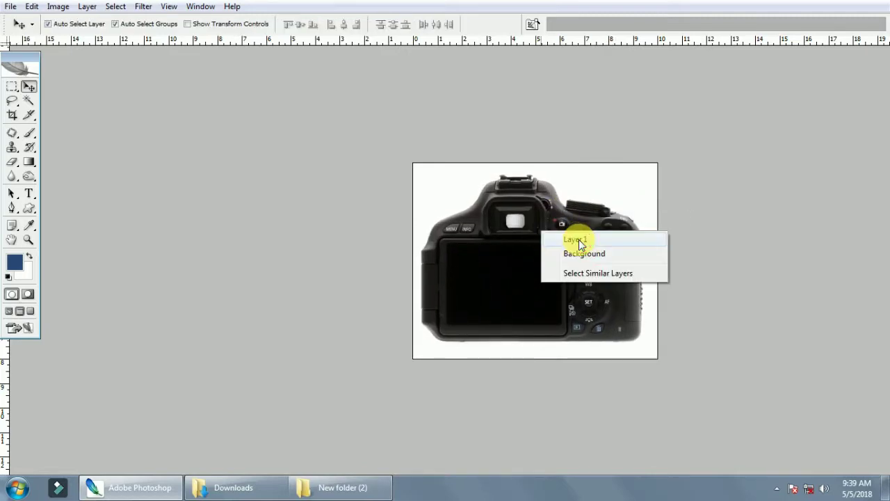
pyautogui.click(588, 238)
pyautogui.moveTo(591, 240); pyautogui.dragTo(591, 238)
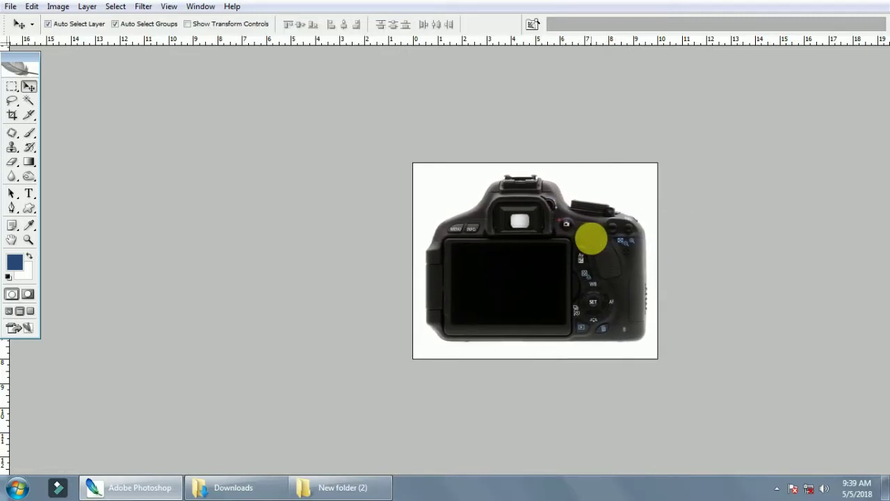
pyautogui.hotkey('ctrl', '=')
# - Reselect Layer 1, briefly trying the Magic Wand before returning to the Move tool
pyautogui.rightClick(498, 196)
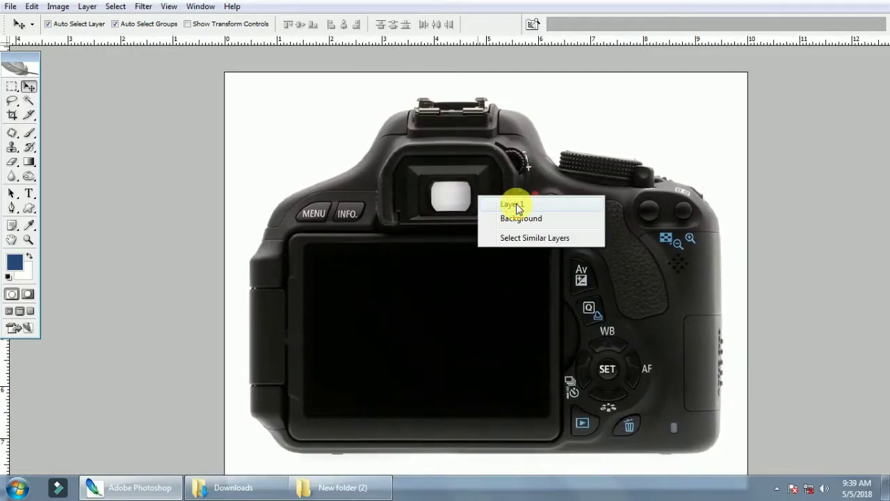
pyautogui.click(519, 207)
pyautogui.press('w')
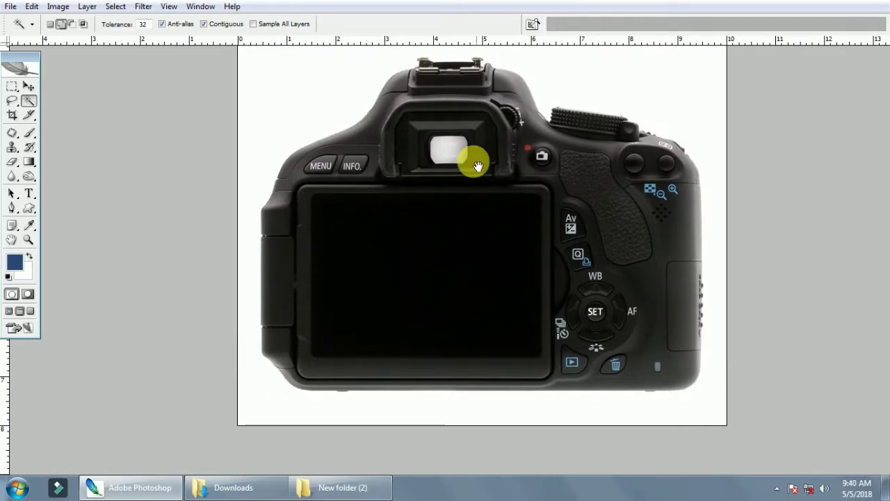
pyautogui.press('v')
pyautogui.rightClick(447, 185)
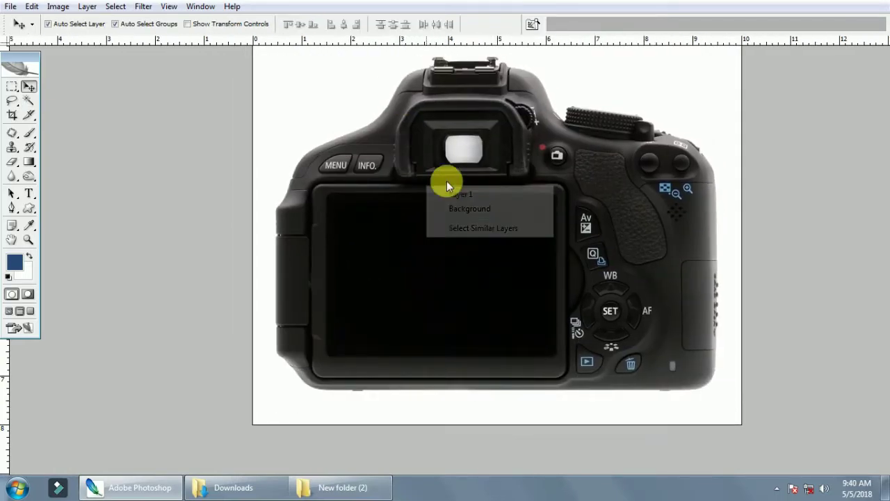
pyautogui.click(456, 193)
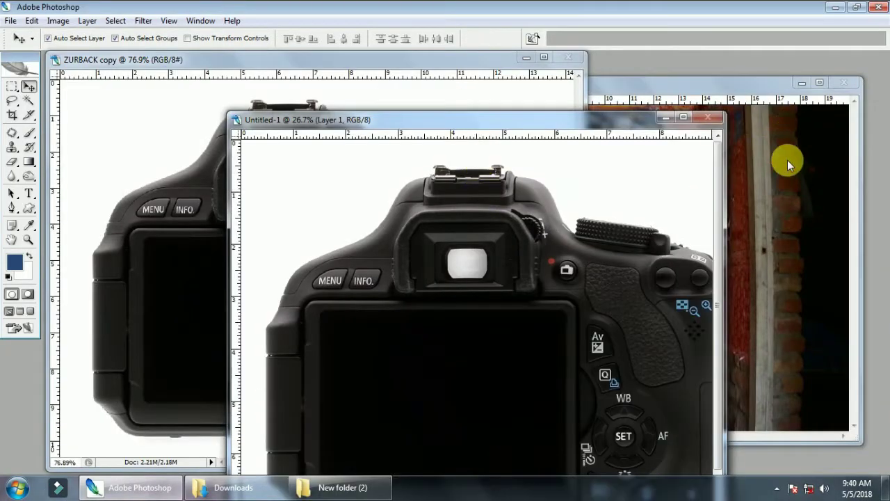
# - Copy the _DSC0009 person photo into the camera document as Layer 2
pyautogui.click(788, 163)
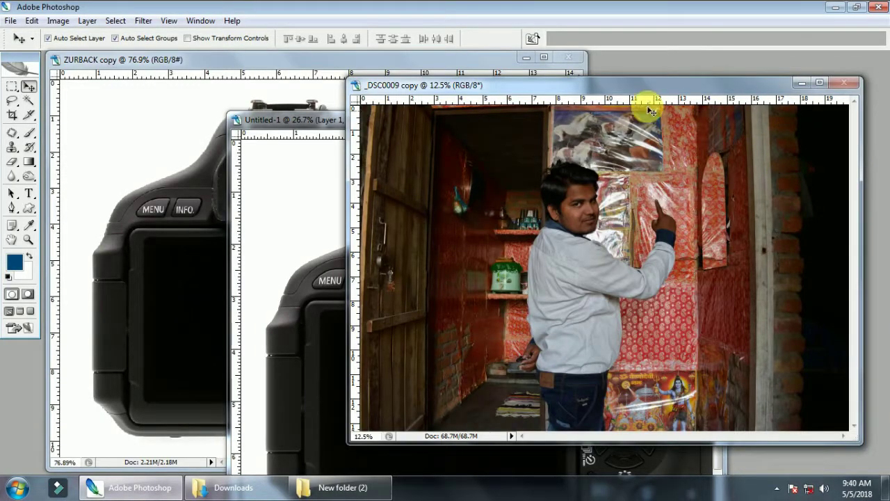
pyautogui.moveTo(614, 88); pyautogui.dragTo(736, 86)
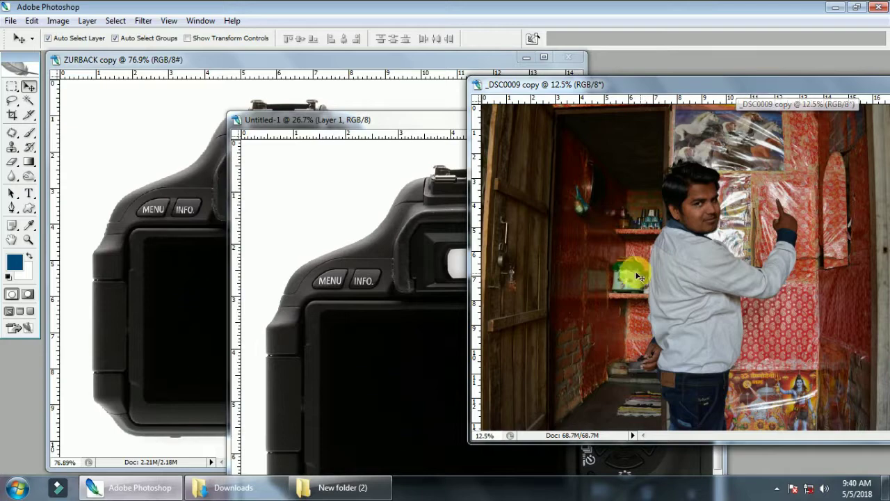
pyautogui.moveTo(596, 233); pyautogui.dragTo(401, 286)
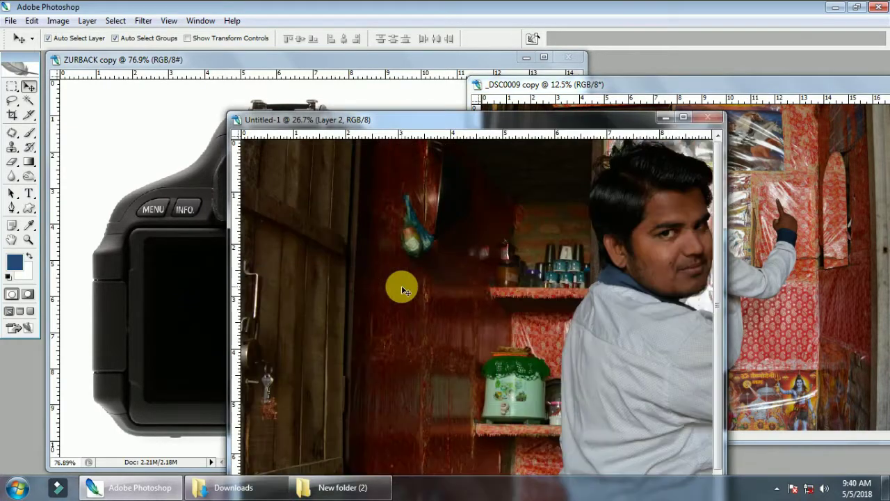
pyautogui.press('f')
pyautogui.press('f')
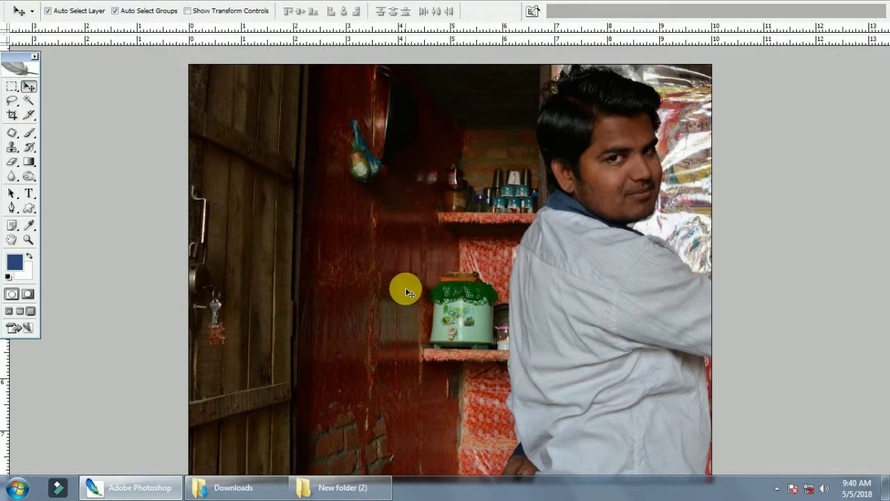
pyautogui.press('f')
pyautogui.press('f')
# - Shrink the person layer to 68.5%, centre it on the canvas, and zoom in
pyautogui.hotkey('ctrl', 't')
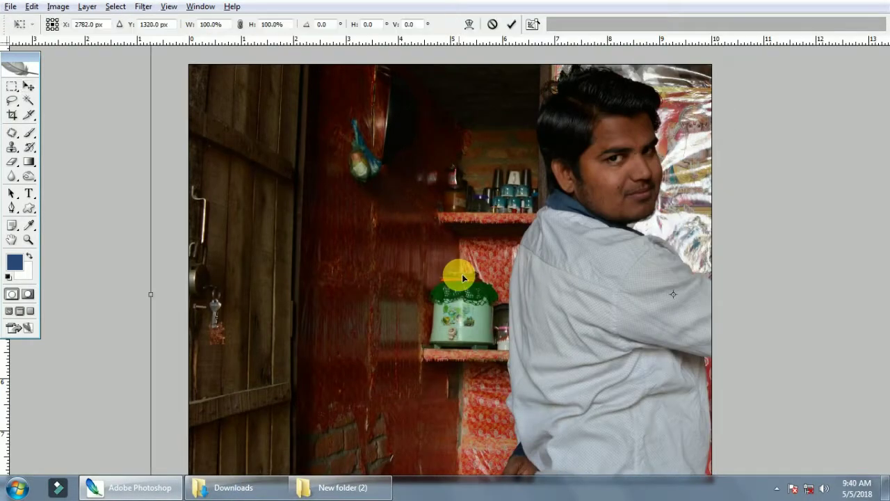
pyautogui.hotkey('ctrl', '-')
pyautogui.hotkey('ctrl', '-')
pyautogui.moveTo(589, 249); pyautogui.dragTo(478, 250)
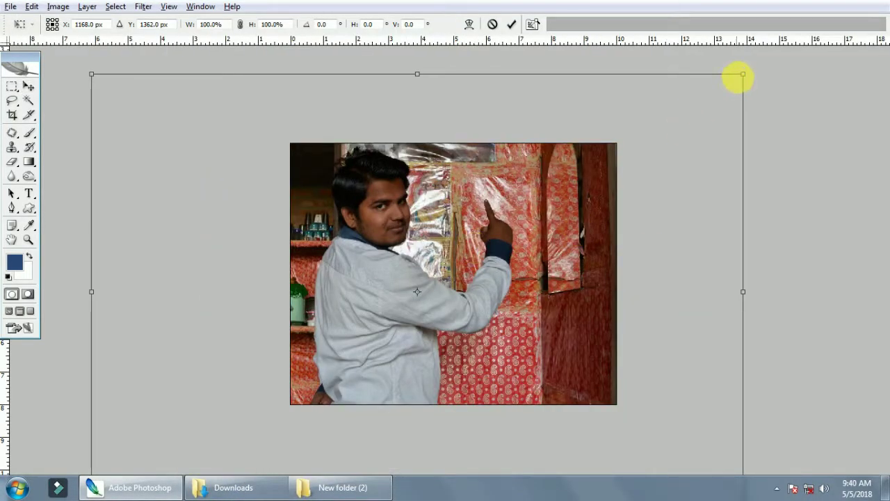
pyautogui.moveTo(743, 73); pyautogui.dragTo(640, 143)
pyautogui.moveTo(576, 211); pyautogui.dragTo(611, 197)
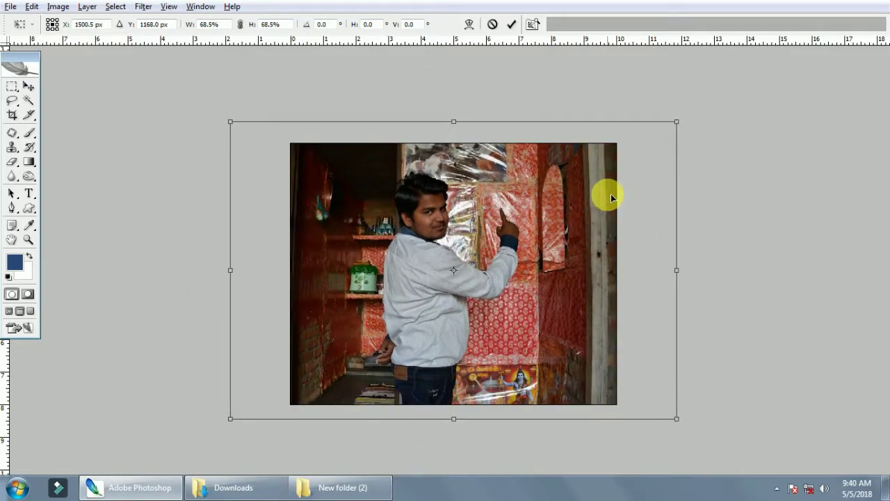
pyautogui.doubleClick(502, 248)
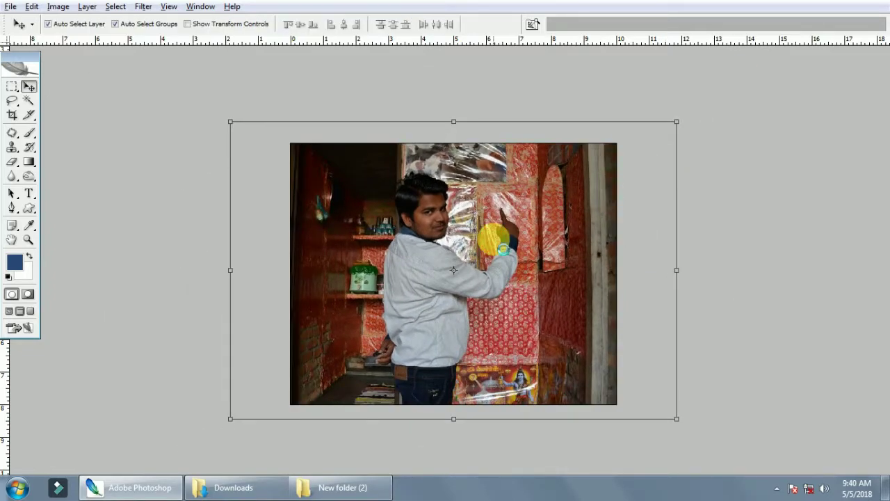
pyautogui.press('f')
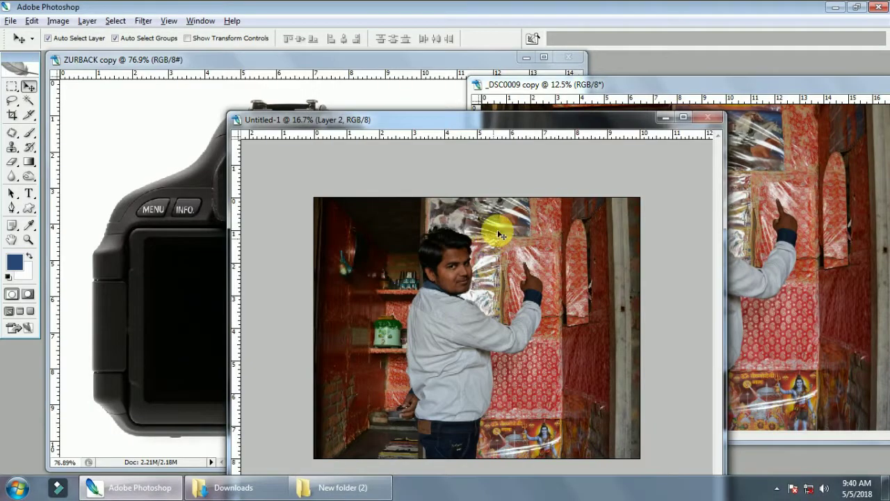
pyautogui.press('f')
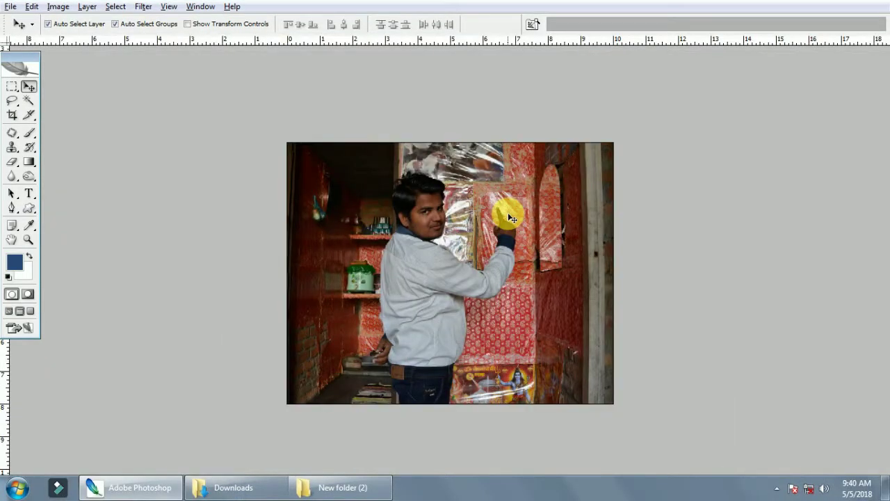
pyautogui.hotkey('ctrl', '+')
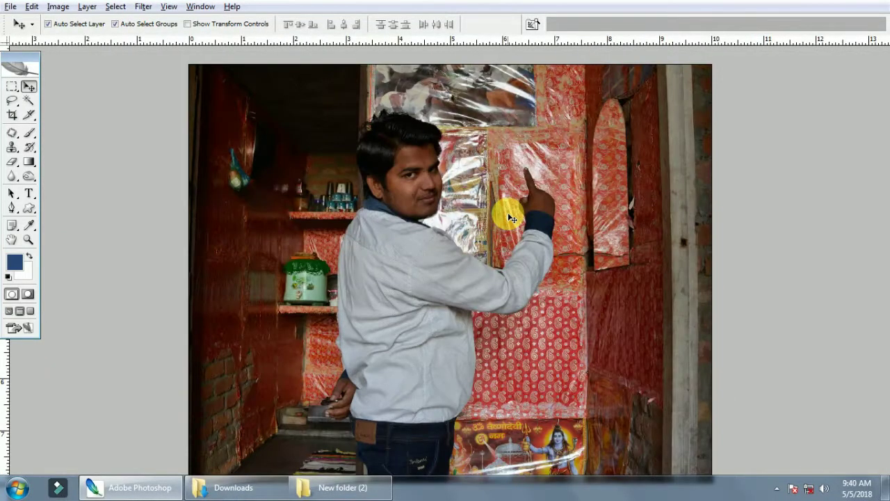
# - Rescale the person photo to about 83.6% over the camera screen and nudge it up
pyautogui.click(470, 262)
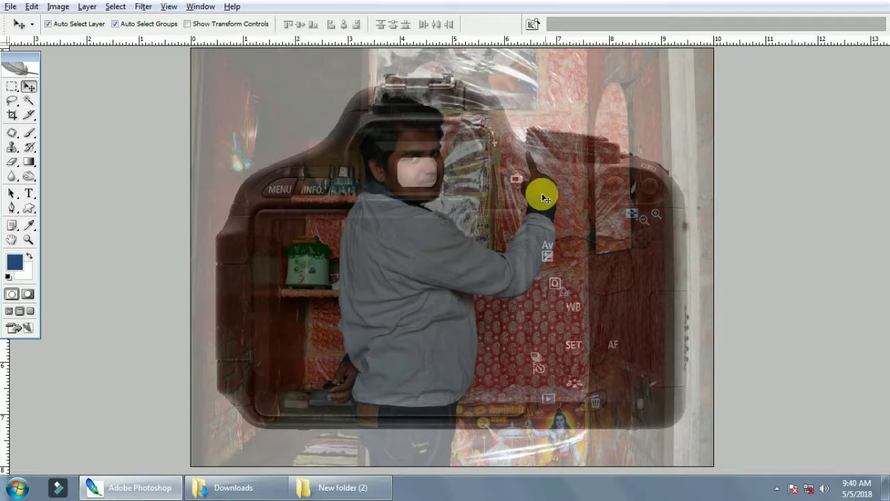
pyautogui.hotkey('ctrl', 't')
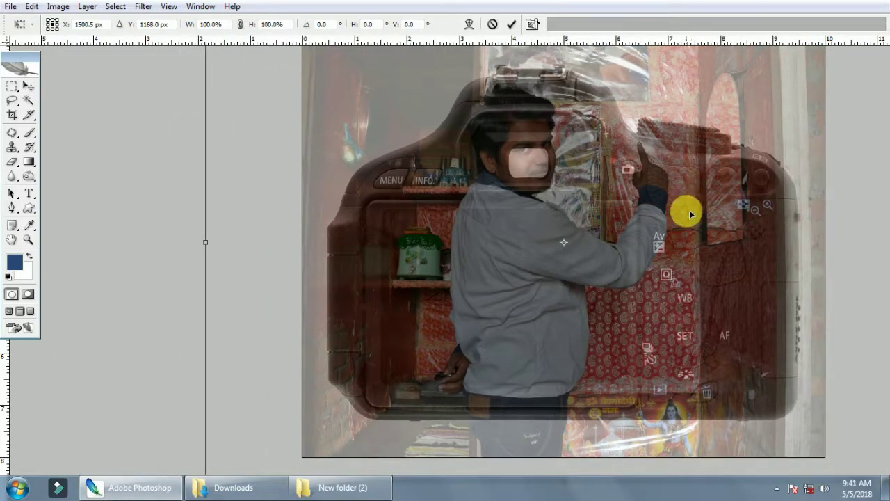
pyautogui.moveTo(685, 173)
pyautogui.mouseDown()
pyautogui.moveTo(672, 193)
pyautogui.moveTo(598, 228)
pyautogui.mouseUp()
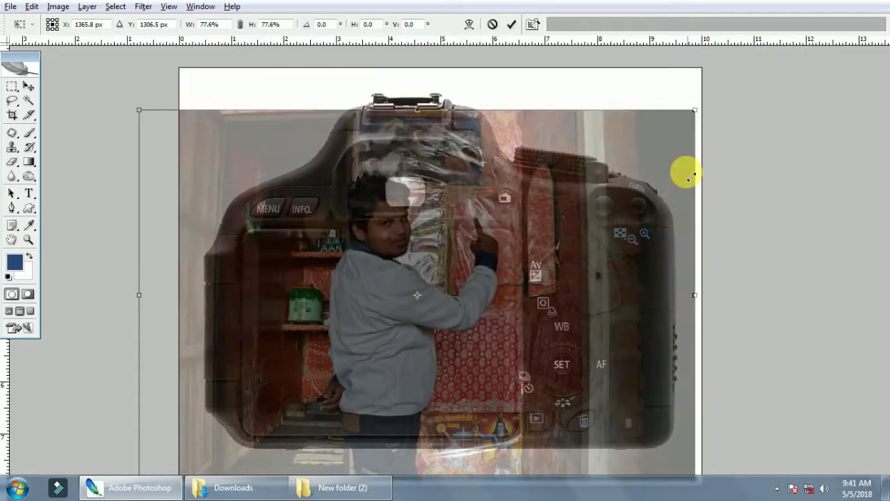
pyautogui.moveTo(778, 62); pyautogui.dragTo(664, 136)
pyautogui.moveTo(592, 201)
pyautogui.mouseDown()
pyautogui.moveTo(596, 159)
pyautogui.moveTo(577, 189)
pyautogui.moveTo(578, 176)
pyautogui.moveTo(584, 209)
pyautogui.moveTo(606, 199)
pyautogui.mouseUp()
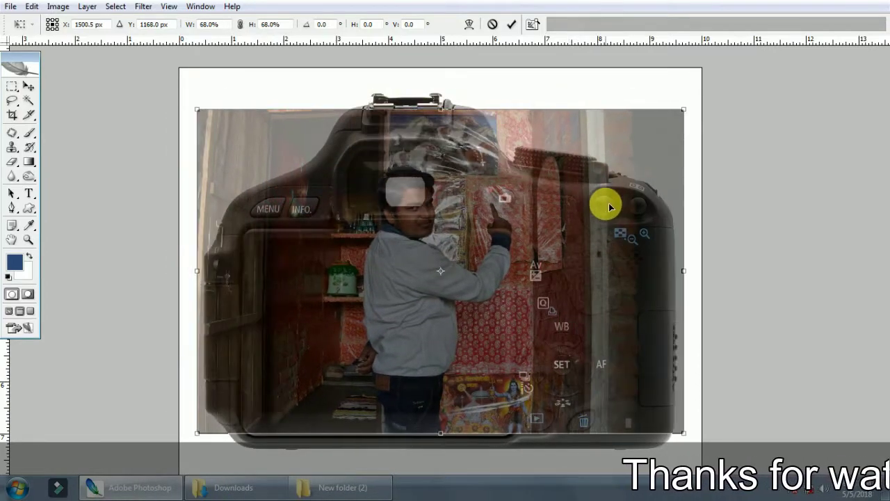
pyautogui.moveTo(686, 109); pyautogui.dragTo(739, 71)
pyautogui.moveTo(603, 170); pyautogui.dragTo(606, 195)
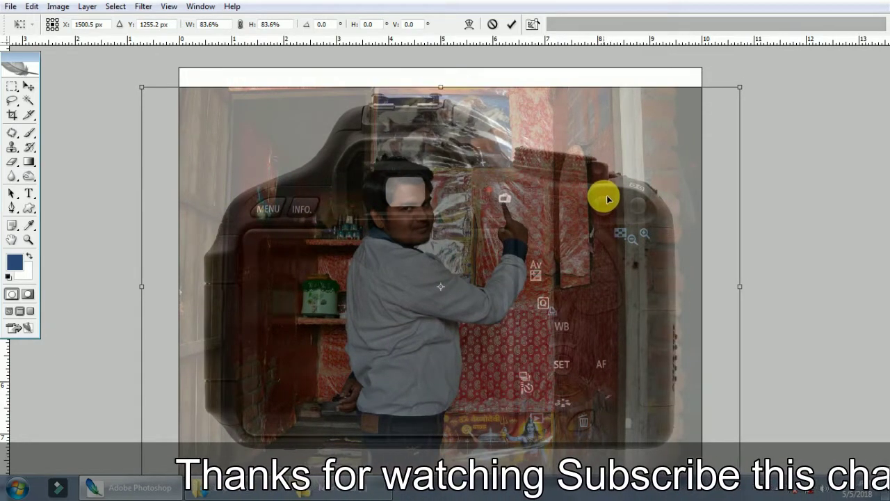
pyautogui.press('Return')
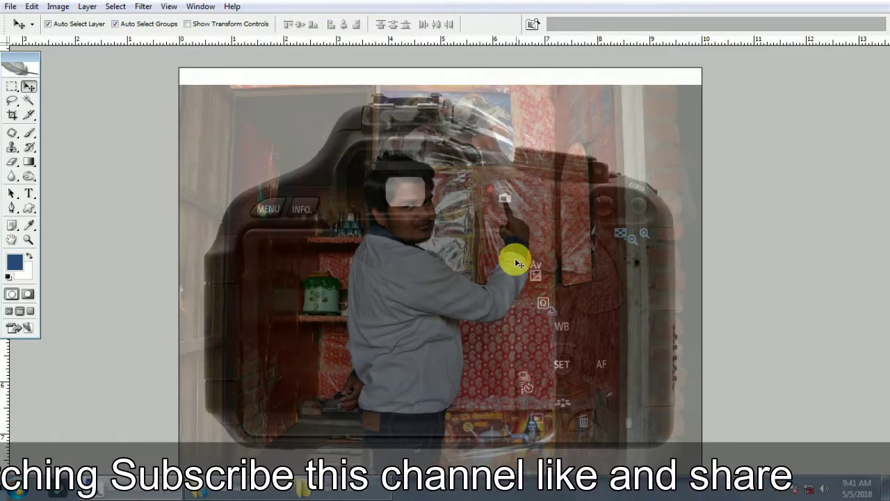
pyautogui.hotkey('shift', 'Up')
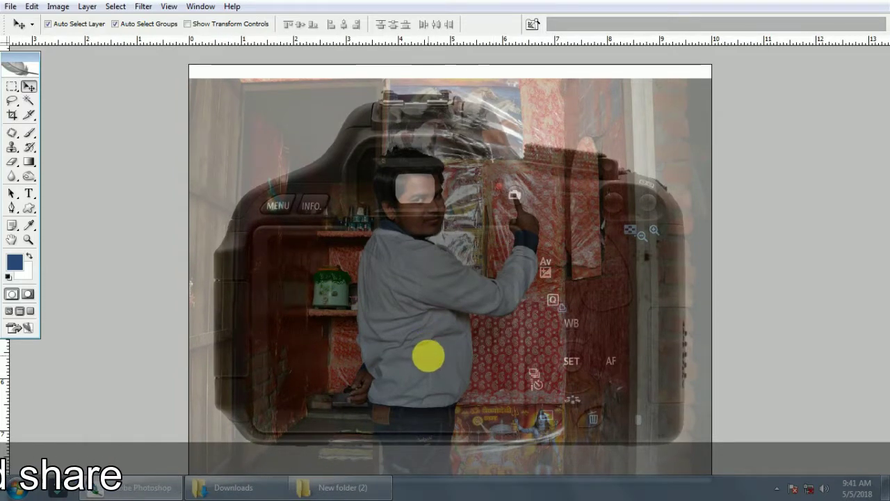
pyautogui.moveTo(427, 355); pyautogui.dragTo(441, 312)
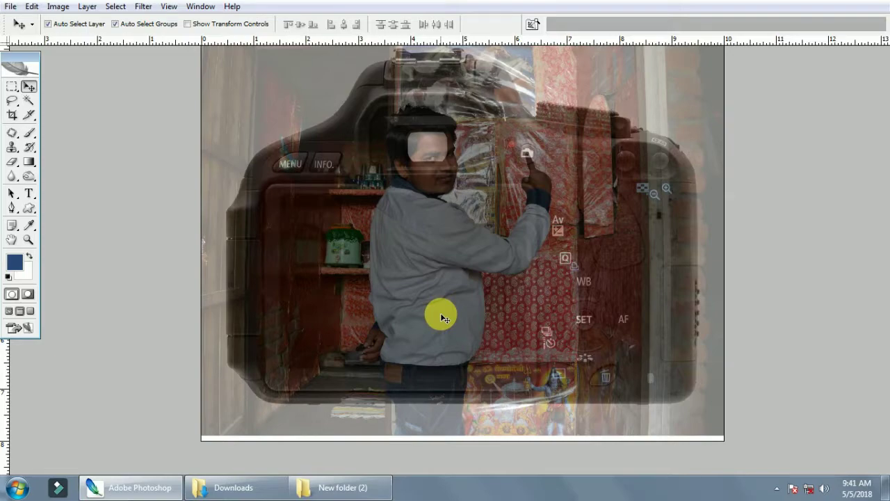
# - Select the Pen tool and bring the lower part of the camera screen into view
pyautogui.press('p')
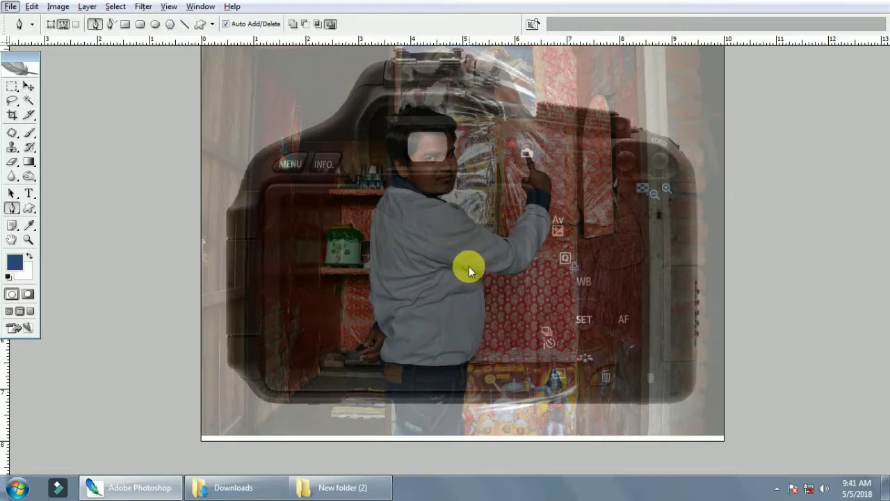
pyautogui.scroll(-1, 461, 262)
pyautogui.scroll(2, 406, 279)
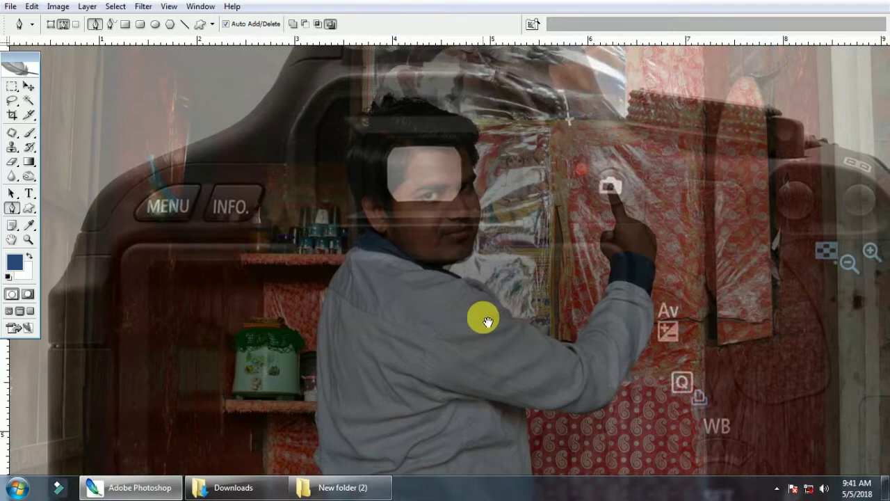
pyautogui.moveTo(483, 313); pyautogui.dragTo(479, 295)
pyautogui.scroll(-2, 452, 299)
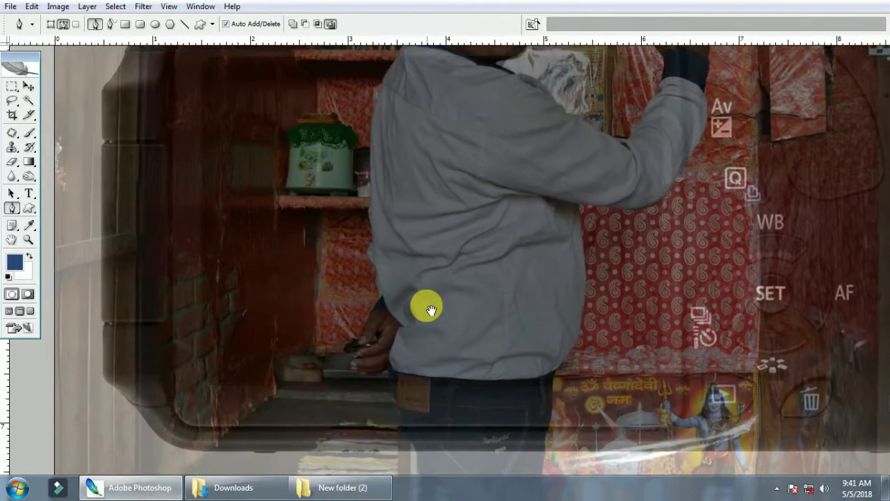
pyautogui.scroll(-1, 425, 303)
pyautogui.scroll(1, 411, 368)
pyautogui.scroll(-1, 368, 376)
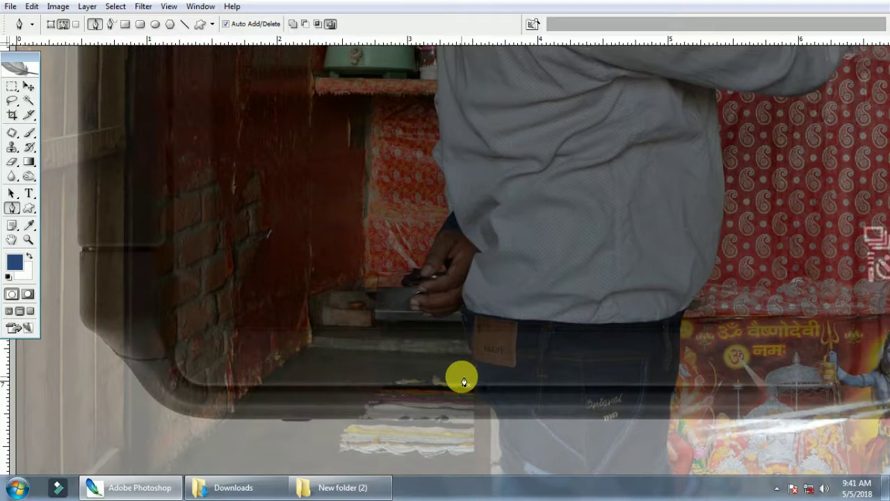
pyautogui.press('v')
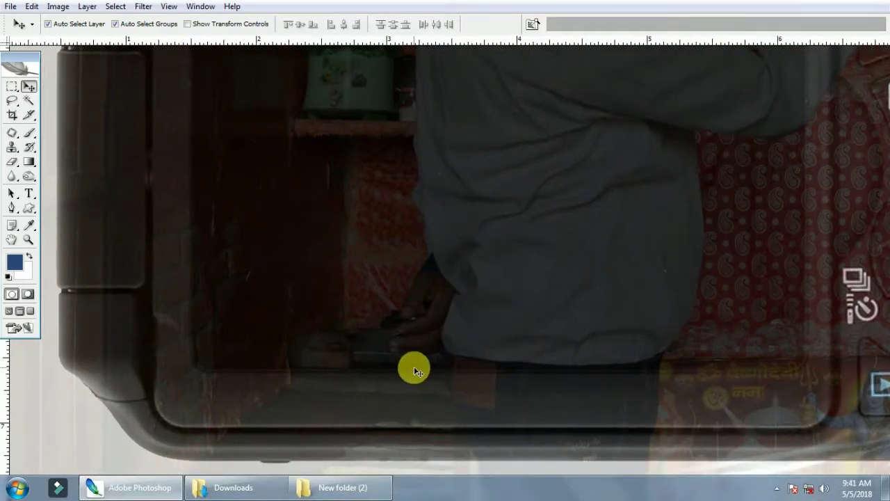
pyautogui.press('p')
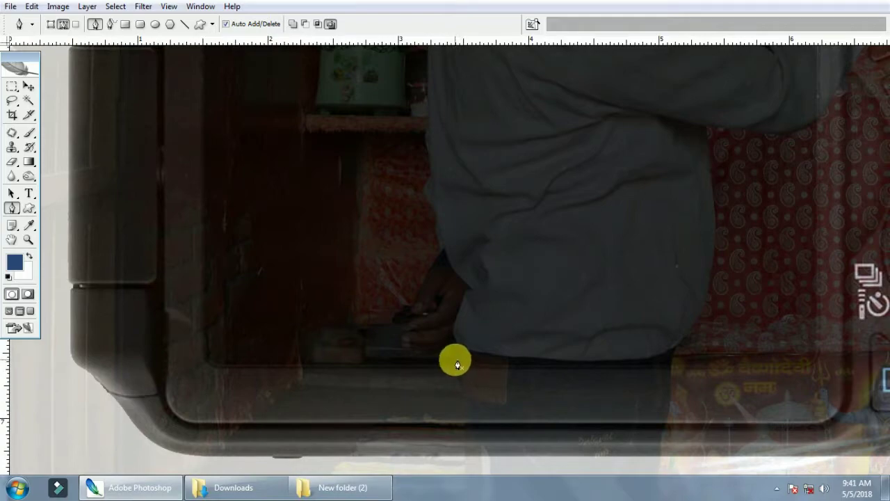
# - Start the path along the screen's bottom edge, rounding its lower-left and top-left corners
pyautogui.click(457, 364)
pyautogui.click(227, 364)
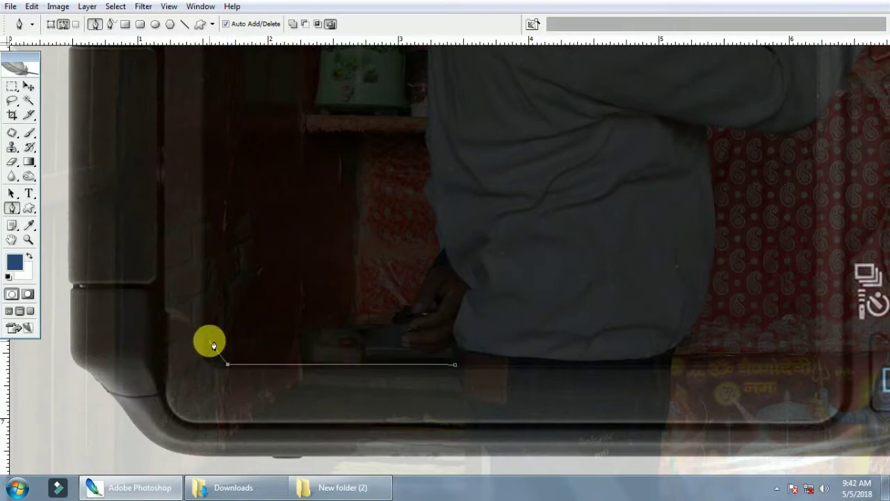
pyautogui.moveTo(215, 324); pyautogui.dragTo(217, 322)
pyautogui.scroll(3, 217, 321)
pyautogui.scroll(2, 213, 322)
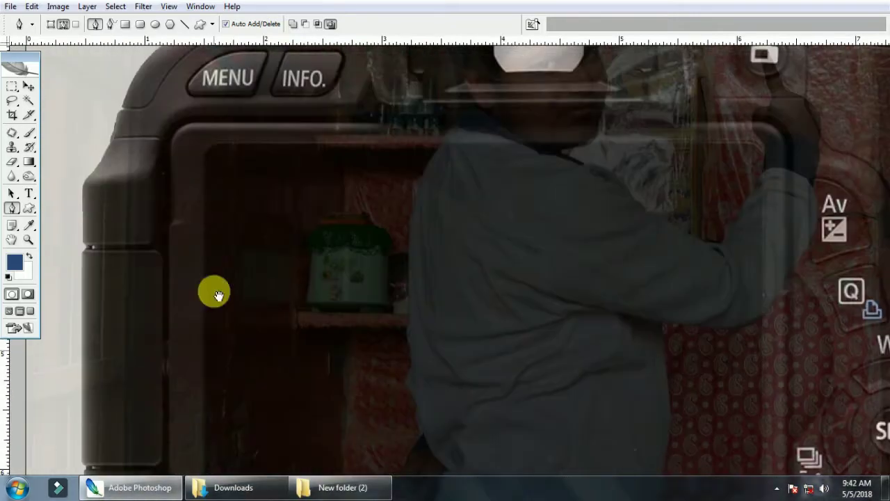
pyautogui.click(206, 158)
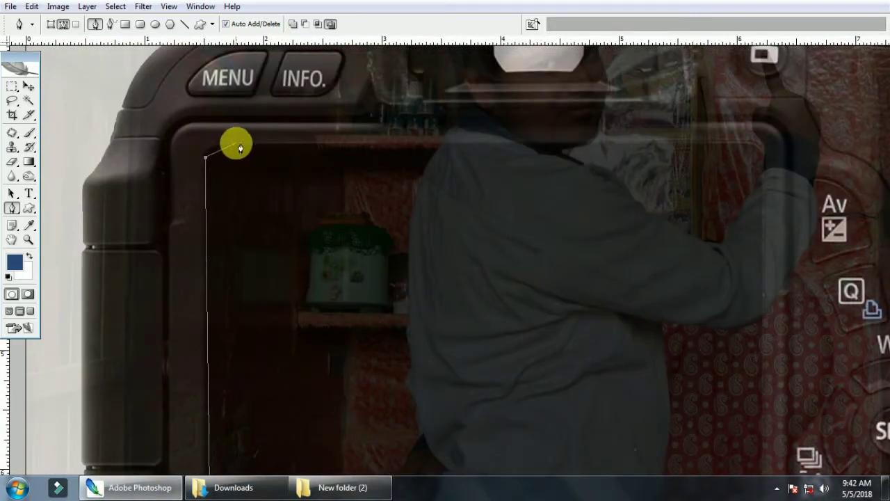
pyautogui.moveTo(236, 144); pyautogui.dragTo(267, 143)
# - Curve the path up onto the person's shoulder and along the side of the neck
pyautogui.hscroll(2, 312, 143)
pyautogui.scroll(1, 312, 144)
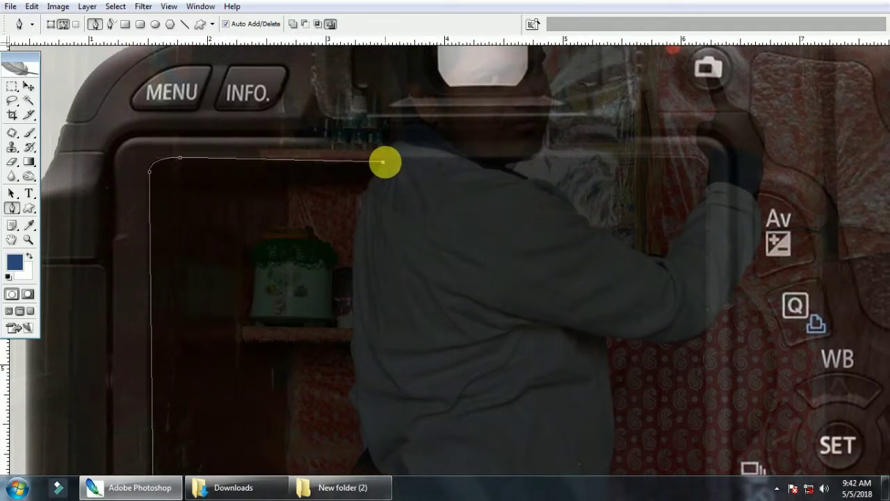
pyautogui.scroll(2, 384, 162)
pyautogui.scroll(2, 412, 145)
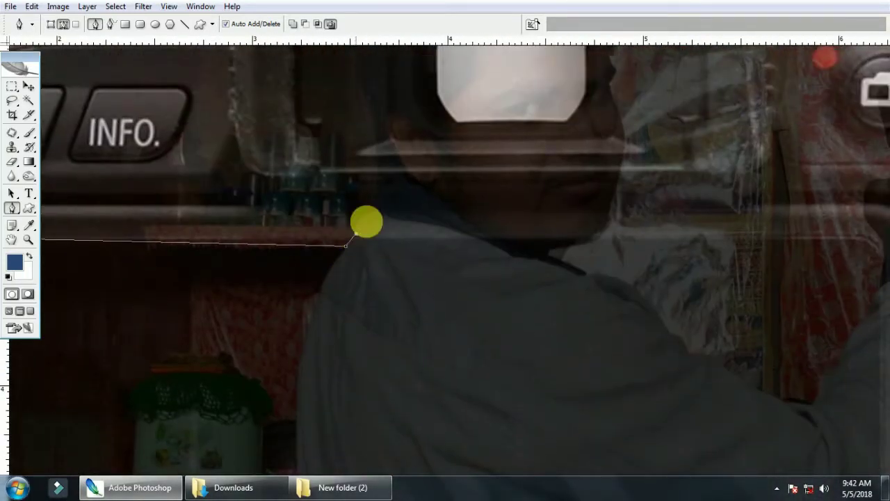
pyautogui.moveTo(375, 221); pyautogui.dragTo(380, 217)
pyautogui.scroll(3, 376, 217)
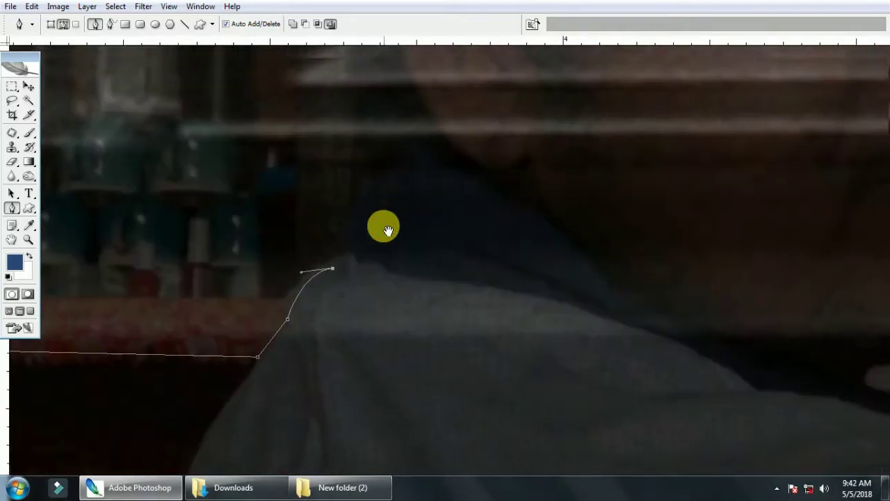
pyautogui.scroll(2, 384, 229)
pyautogui.moveTo(369, 265); pyautogui.dragTo(391, 252)
pyautogui.scroll(-1, 390, 261)
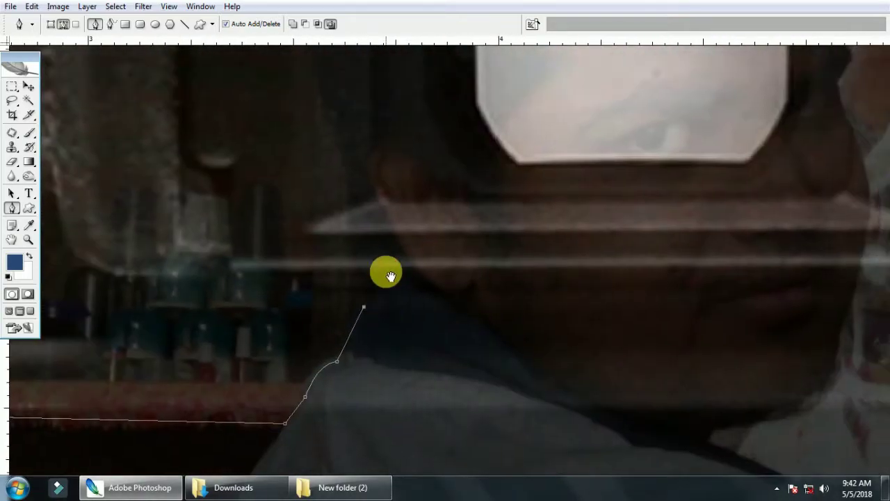
pyautogui.scroll(1, 383, 281)
pyautogui.moveTo(385, 294); pyautogui.dragTo(392, 271)
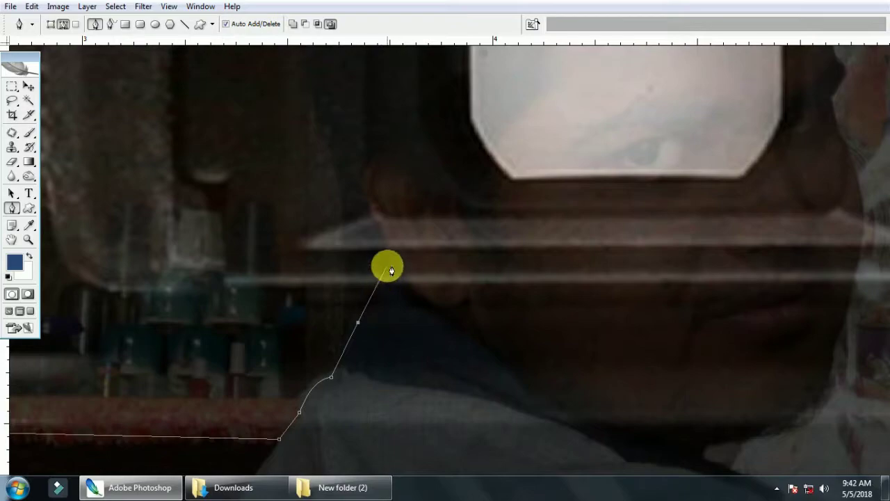
pyautogui.scroll(3, 375, 278)
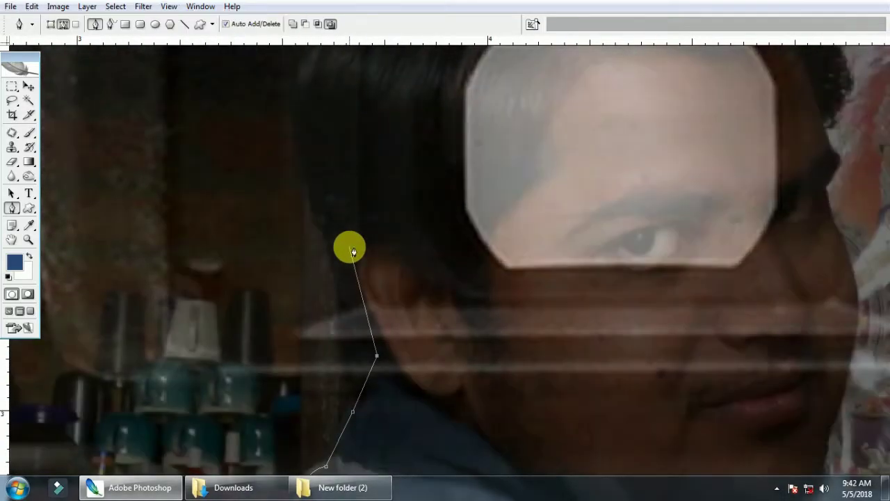
pyautogui.moveTo(353, 251); pyautogui.dragTo(359, 214)
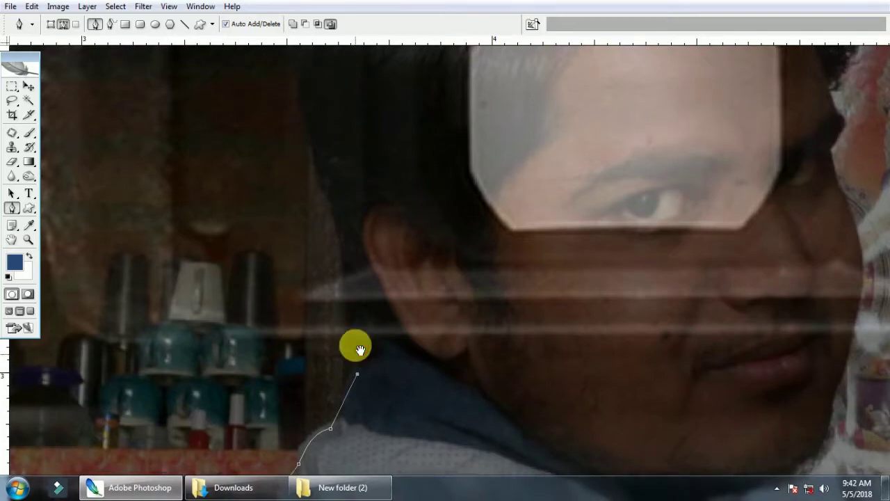
pyautogui.moveTo(354, 348); pyautogui.dragTo(356, 324)
# - Continue the path up the back of the neck and head and around the hair
pyautogui.click(352, 319)
pyautogui.click(349, 246)
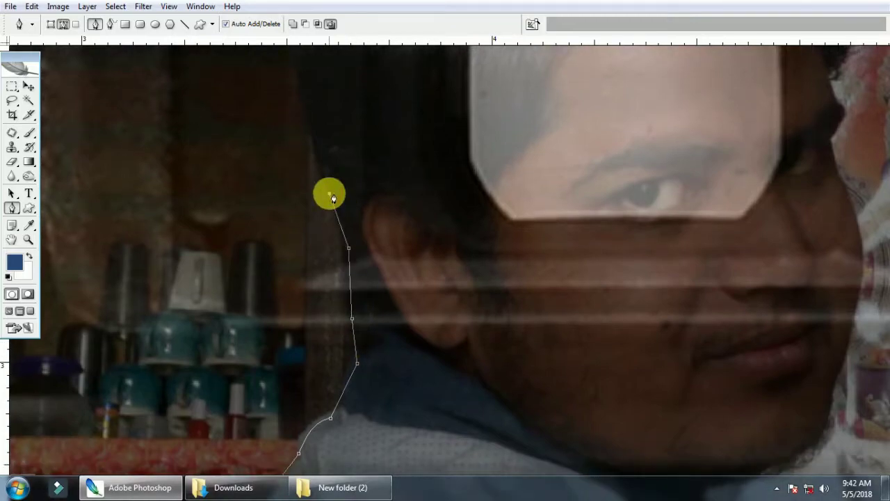
pyautogui.moveTo(334, 198); pyautogui.dragTo(331, 364)
pyautogui.moveTo(324, 272); pyautogui.dragTo(343, 337)
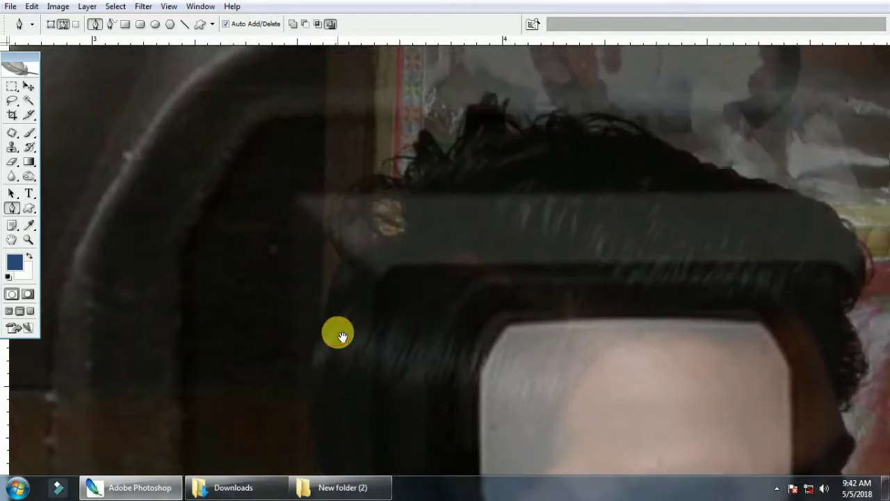
pyautogui.moveTo(408, 241); pyautogui.dragTo(538, 201)
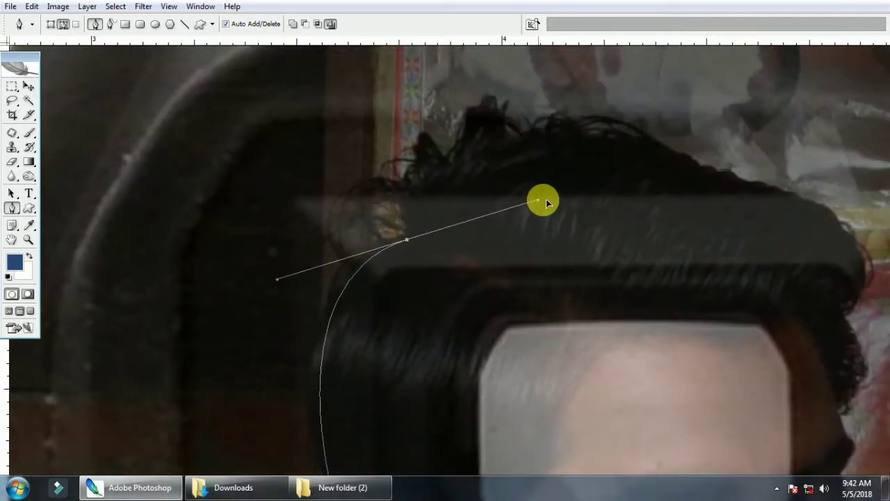
pyautogui.keyDown('alt'); pyautogui.click(407, 240); pyautogui.keyUp('alt')
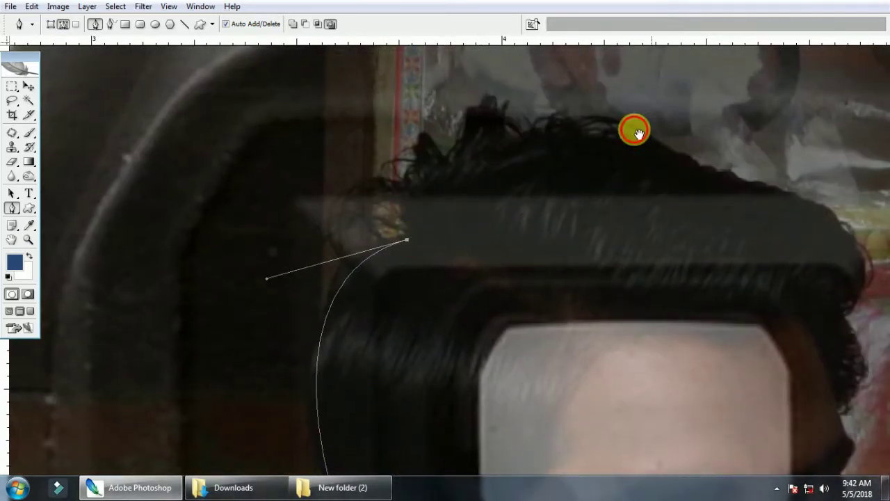
pyautogui.moveTo(638, 134)
pyautogui.mouseDown()
pyautogui.moveTo(493, 156)
pyautogui.moveTo(758, 212)
pyautogui.mouseUp()
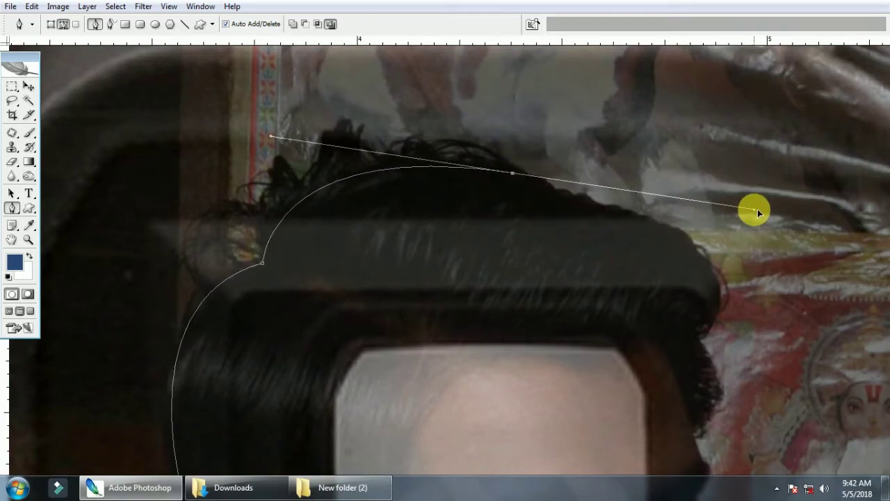
pyautogui.click(512, 173)
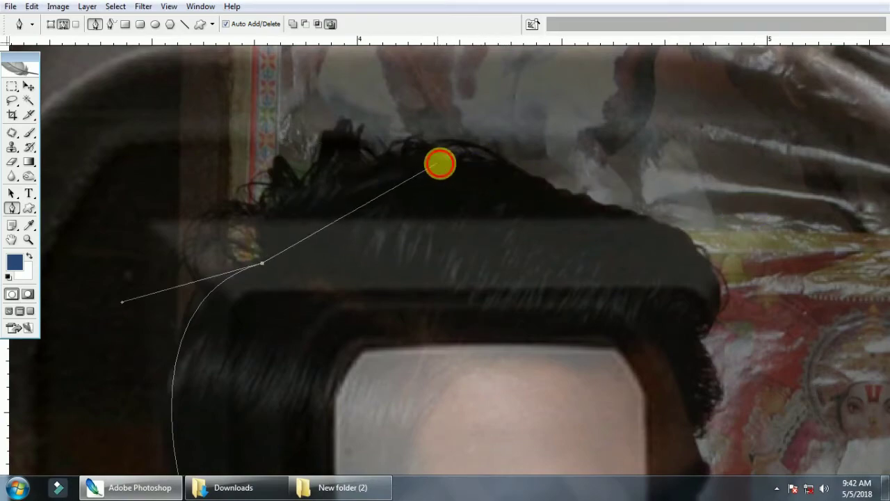
pyautogui.moveTo(439, 163); pyautogui.dragTo(629, 159)
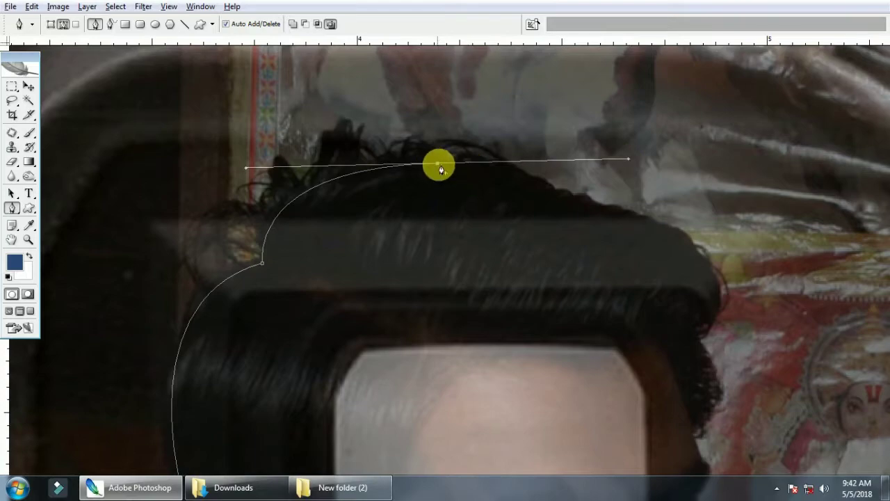
pyautogui.moveTo(523, 183)
pyautogui.mouseDown()
pyautogui.moveTo(457, 166)
pyautogui.moveTo(525, 187)
pyautogui.mouseUp()
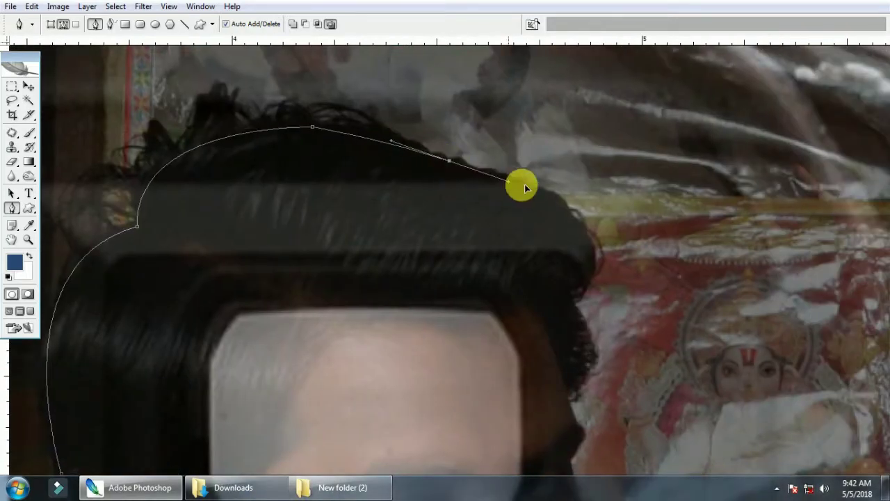
# - Redraw the top of the hair and trace past the ear down the side of the face
pyautogui.hotkey('ctrl', 'z')
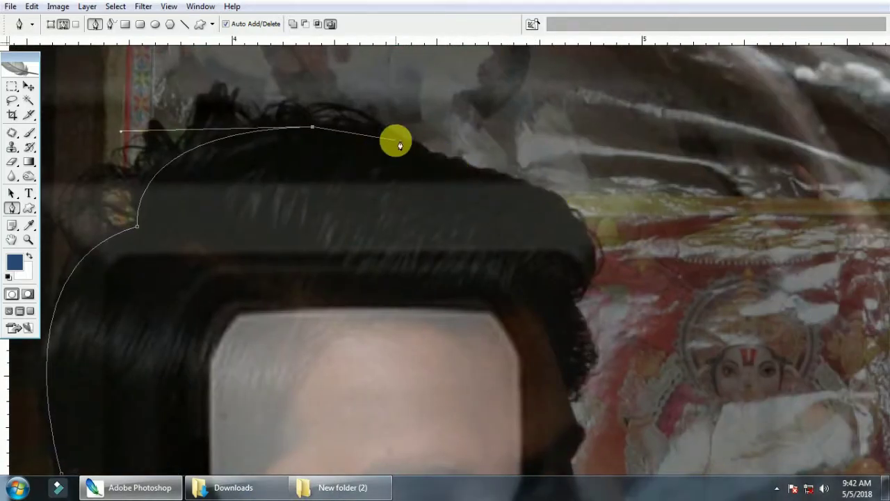
pyautogui.moveTo(396, 142); pyautogui.dragTo(440, 160)
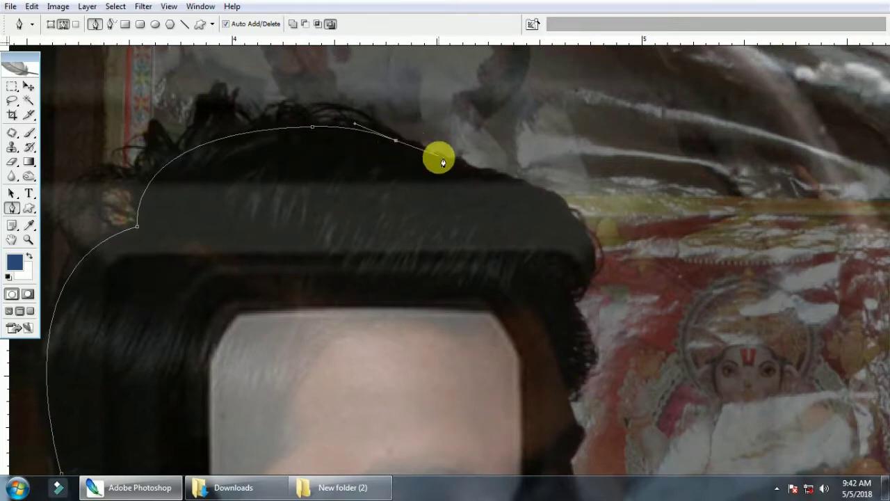
pyautogui.moveTo(590, 213); pyautogui.dragTo(422, 159)
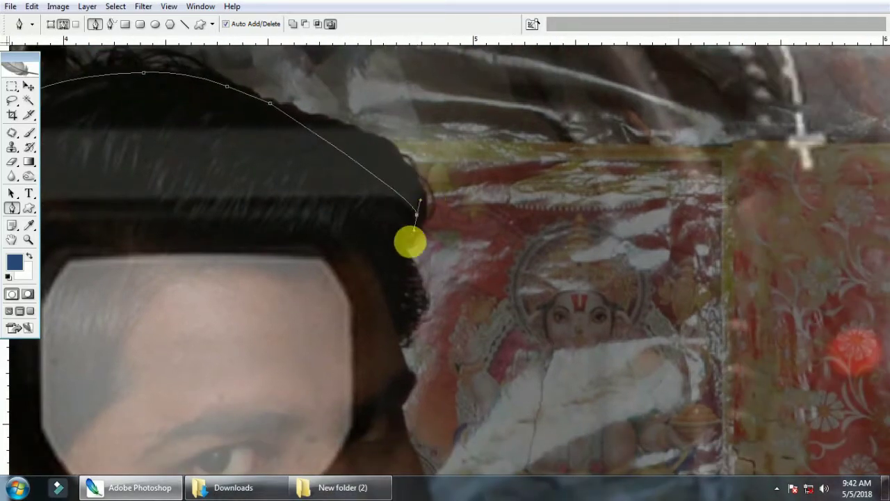
pyautogui.moveTo(418, 215); pyautogui.dragTo(397, 288)
pyautogui.keyDown('alt'); pyautogui.click(417, 217); pyautogui.keyUp('alt')
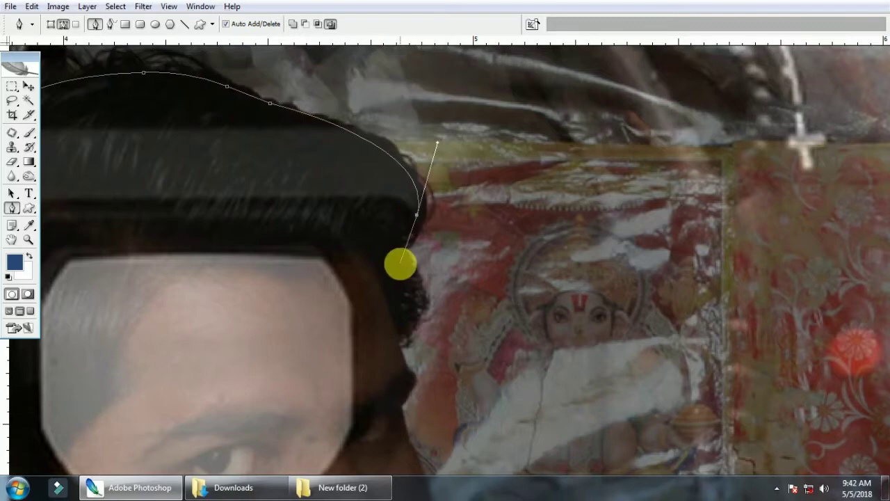
pyautogui.moveTo(402, 249); pyautogui.dragTo(413, 223)
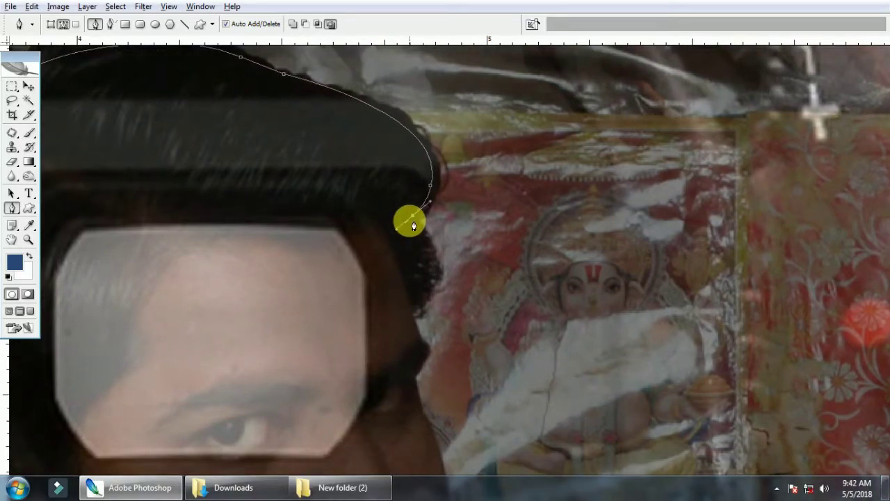
pyautogui.moveTo(426, 264); pyautogui.dragTo(433, 196)
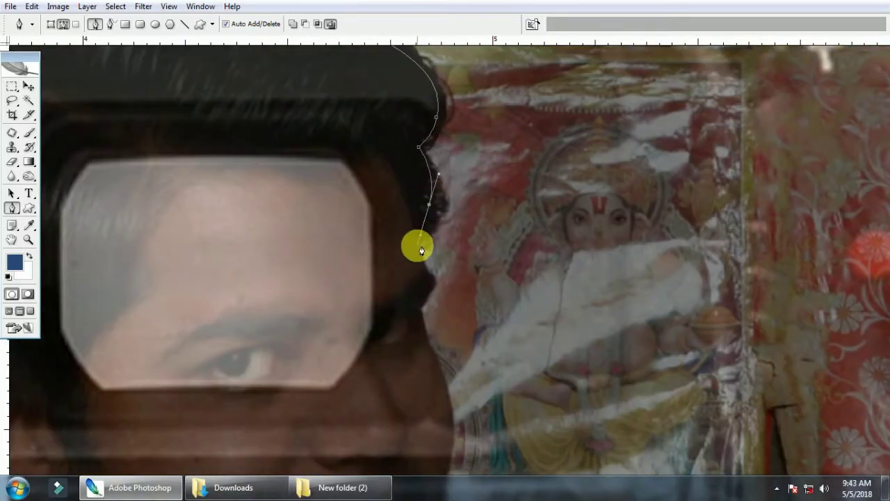
pyautogui.moveTo(420, 246)
pyautogui.mouseDown()
pyautogui.moveTo(432, 276)
pyautogui.moveTo(417, 203)
pyautogui.mouseUp()
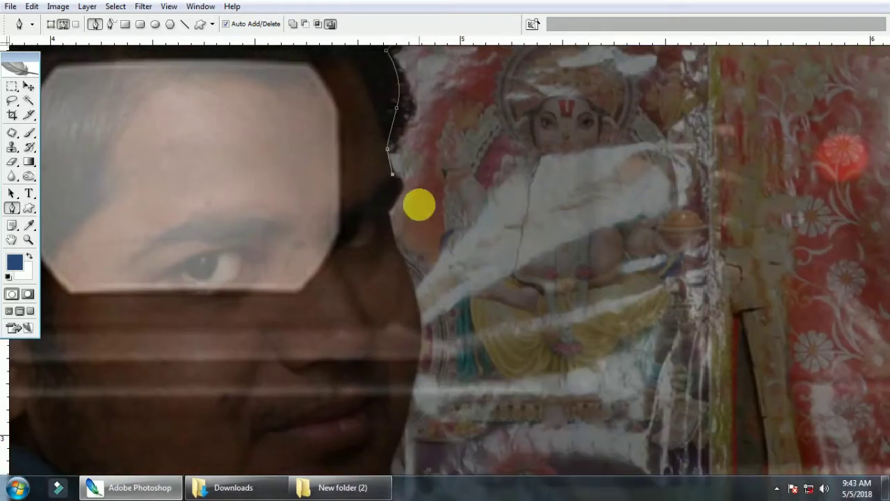
pyautogui.keyDown('alt'); pyautogui.click(400, 195); pyautogui.keyUp('alt')
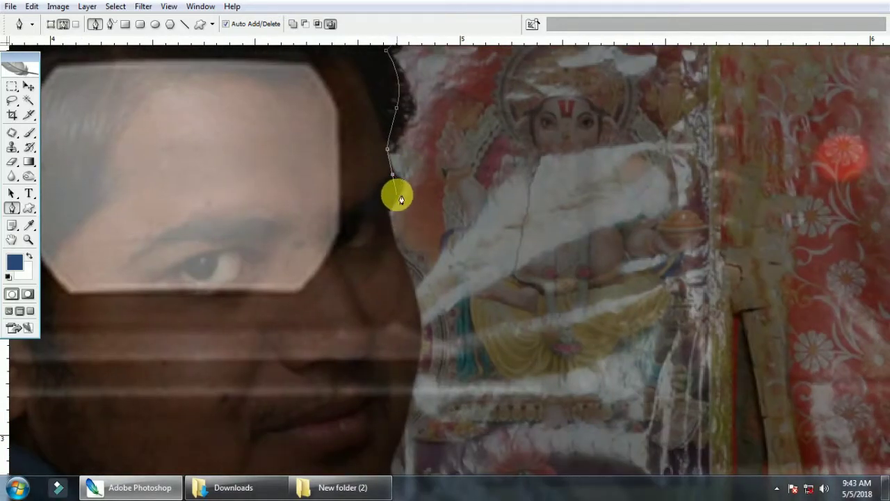
pyautogui.moveTo(400, 190); pyautogui.dragTo(396, 202)
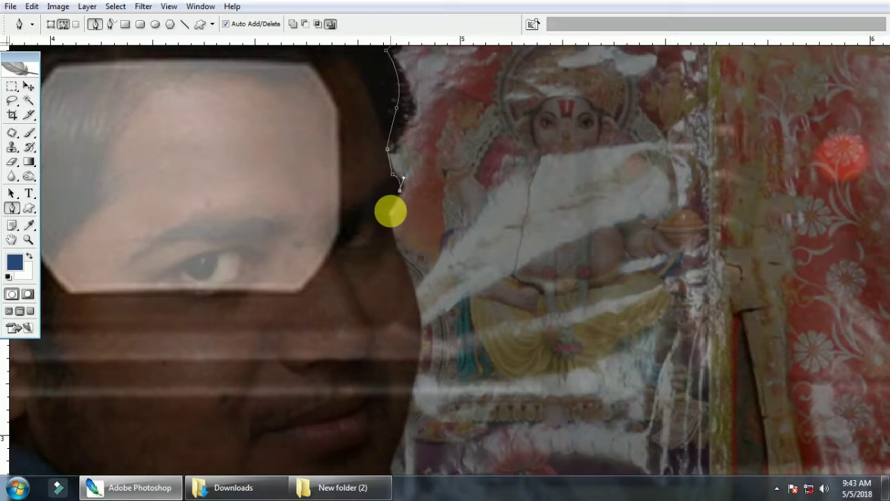
# - Trace anchors along the cheek, jaw and under the chin, then onto the shoulder
pyautogui.click(388, 214)
pyautogui.scroll(-1, 392, 221)
pyautogui.click(390, 219)
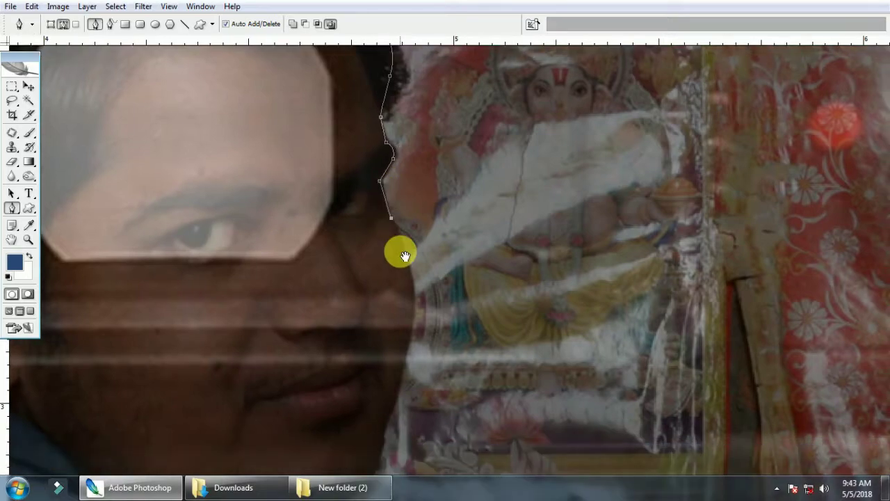
pyautogui.scroll(-2, 399, 252)
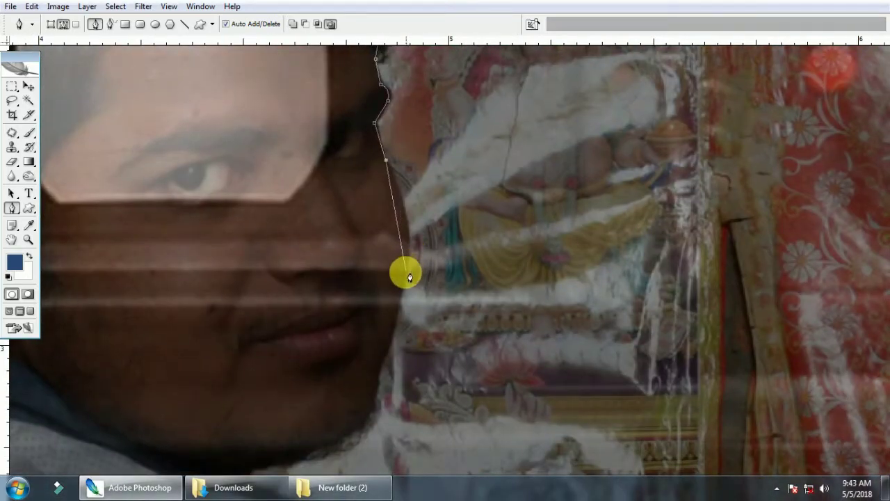
pyautogui.moveTo(402, 289); pyautogui.dragTo(394, 321)
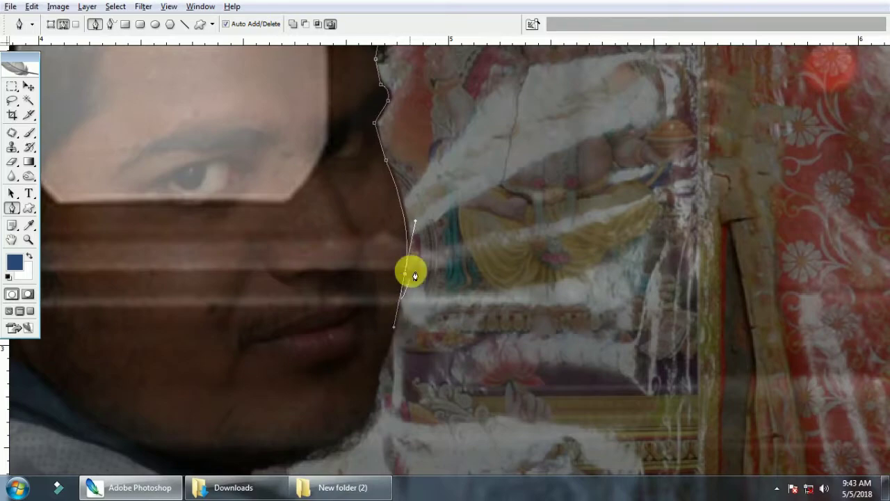
pyautogui.scroll(-3, 406, 273)
pyautogui.moveTo(405, 283); pyautogui.dragTo(416, 271)
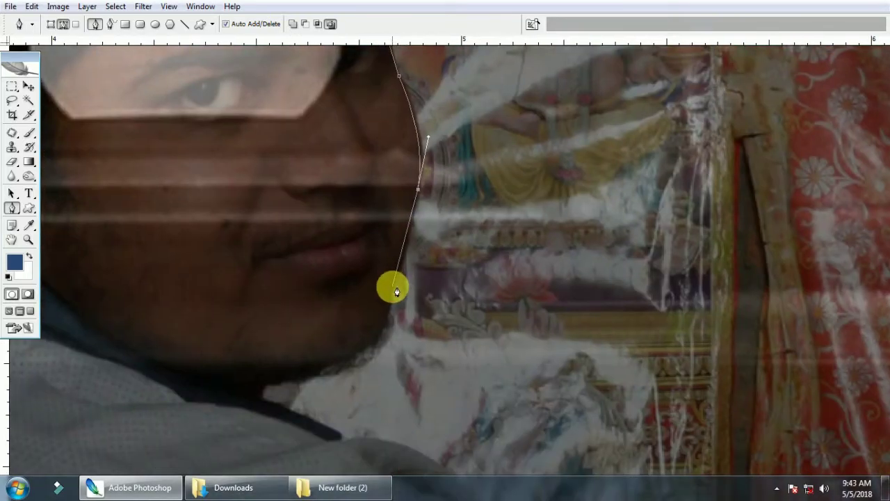
pyautogui.scroll(-3, 415, 258)
pyautogui.scroll(-3, 354, 286)
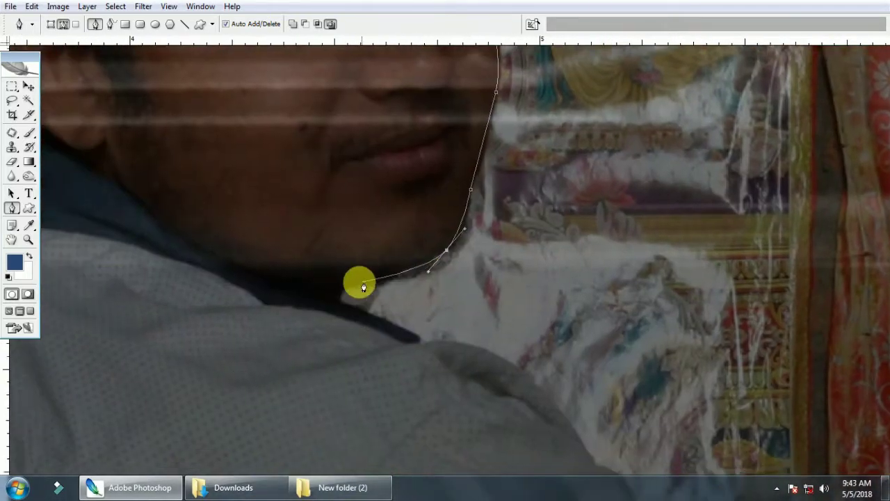
pyautogui.moveTo(350, 282); pyautogui.dragTo(338, 299)
pyautogui.click(338, 299)
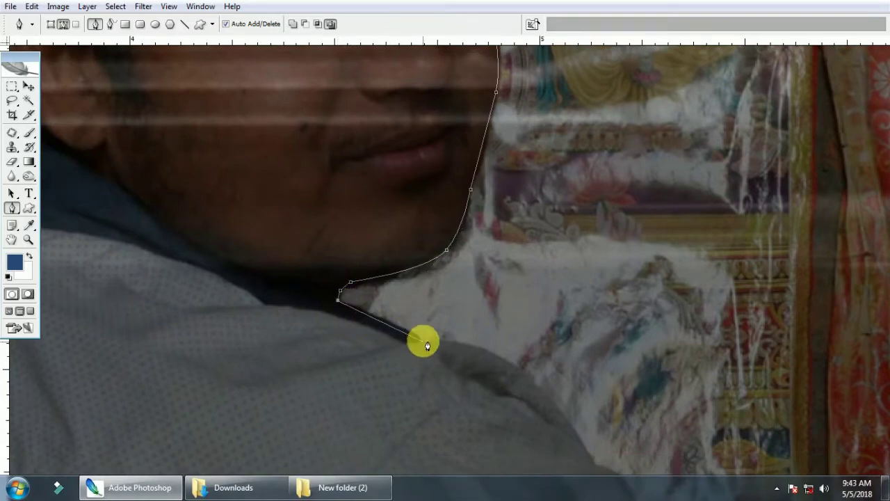
pyautogui.click(422, 340)
pyautogui.moveTo(521, 371); pyautogui.dragTo(547, 408)
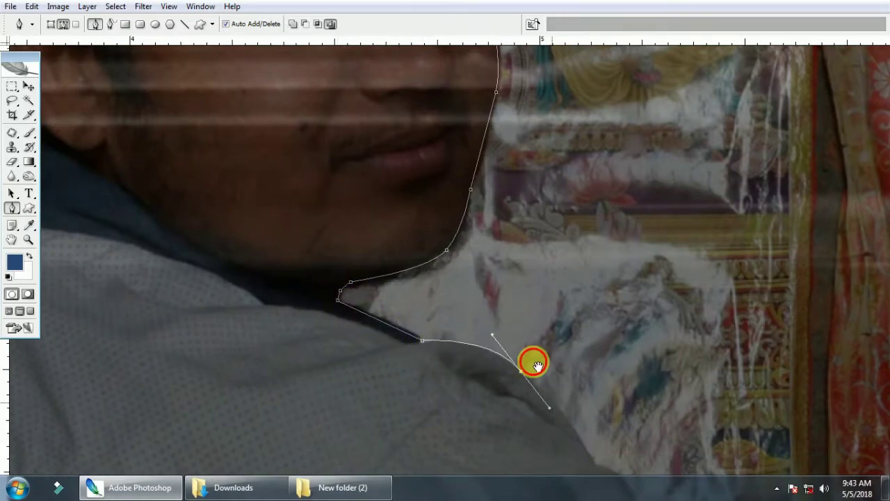
pyautogui.scroll(-3, 532, 362)
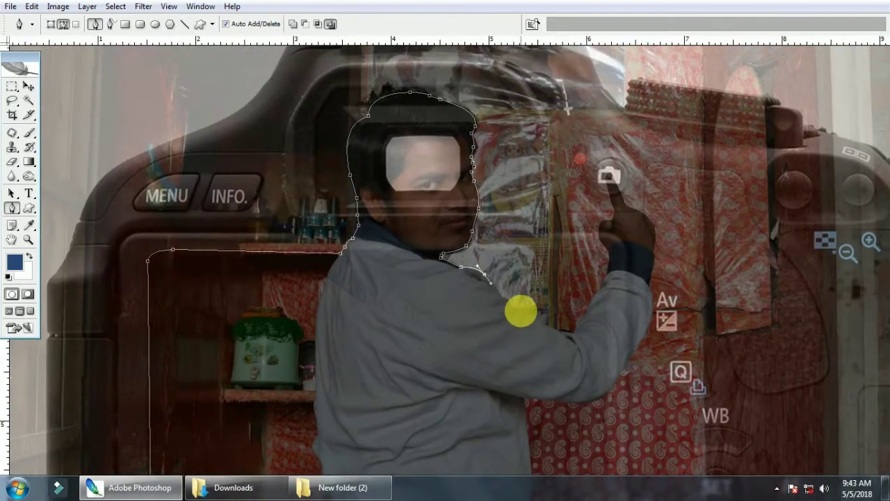
# - Undo the stray anchor and add anchors along the screen's top edge to its top-right corner
pyautogui.scroll(1, 487, 292)
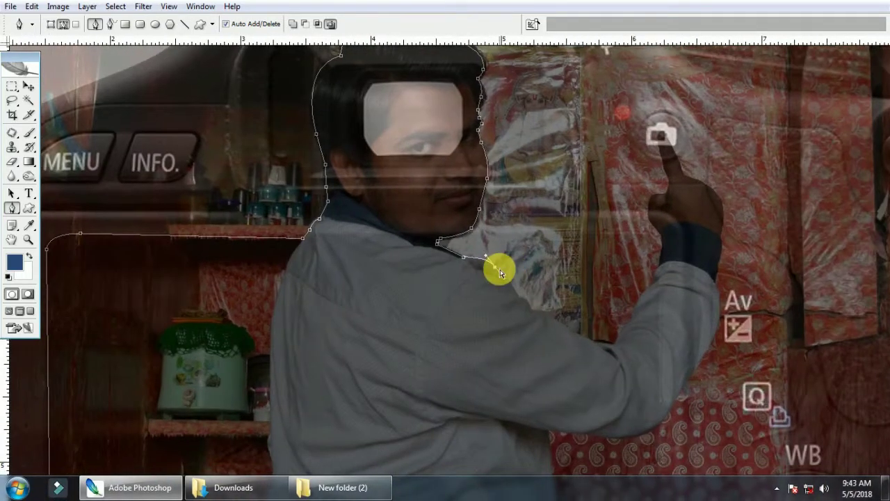
pyautogui.hotkey('ctrl', 'alt', 'z')
pyautogui.hotkey('ctrl', 'alt', 'z')
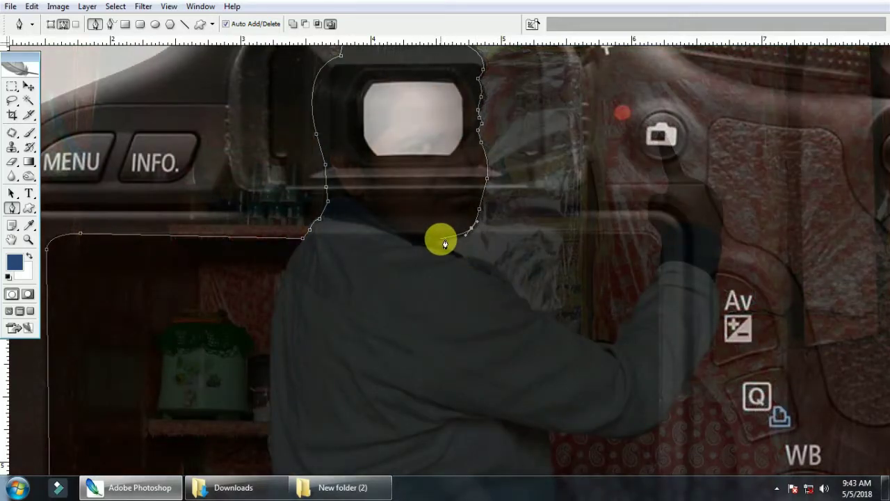
pyautogui.moveTo(513, 272); pyautogui.dragTo(547, 137)
pyautogui.moveTo(528, 213)
pyautogui.mouseDown()
pyautogui.moveTo(534, 163)
pyautogui.moveTo(528, 278)
pyautogui.moveTo(568, 268)
pyautogui.moveTo(547, 215)
pyautogui.moveTo(578, 230)
pyautogui.mouseUp()
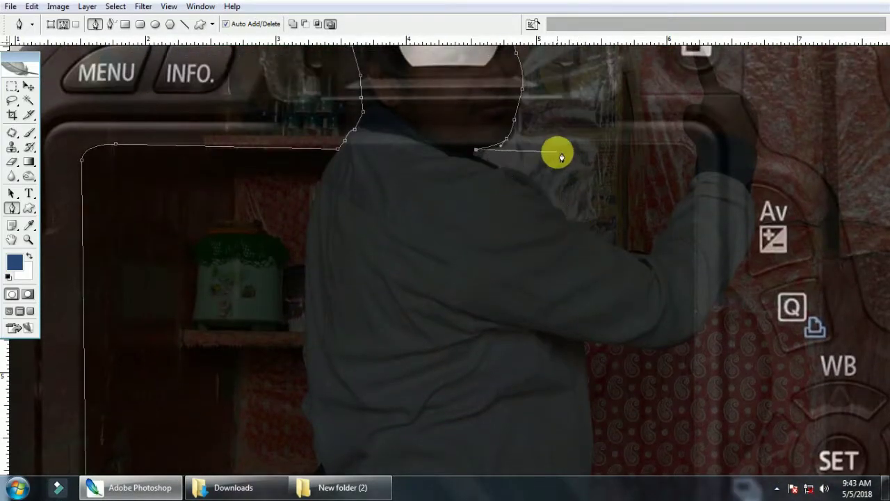
pyautogui.click(654, 147)
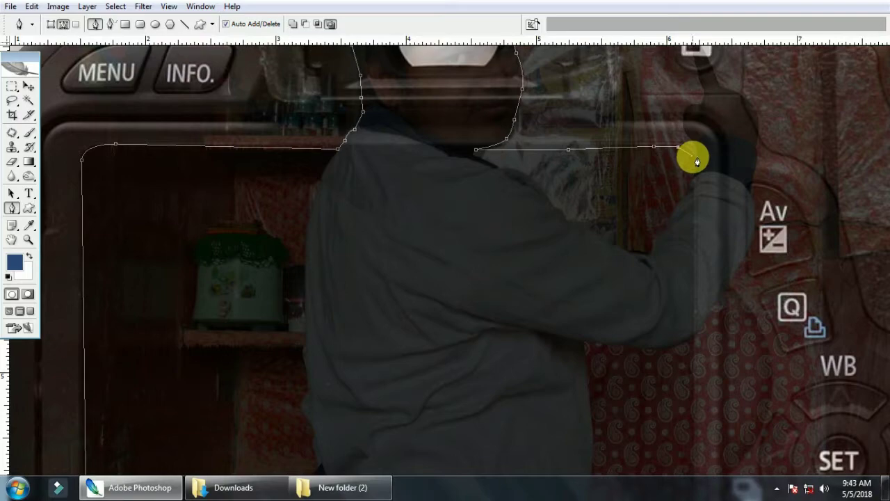
pyautogui.click(694, 158)
# - Zoom in and curve the path down the screen's right side and up the raised hand
pyautogui.scroll(1, 695, 179)
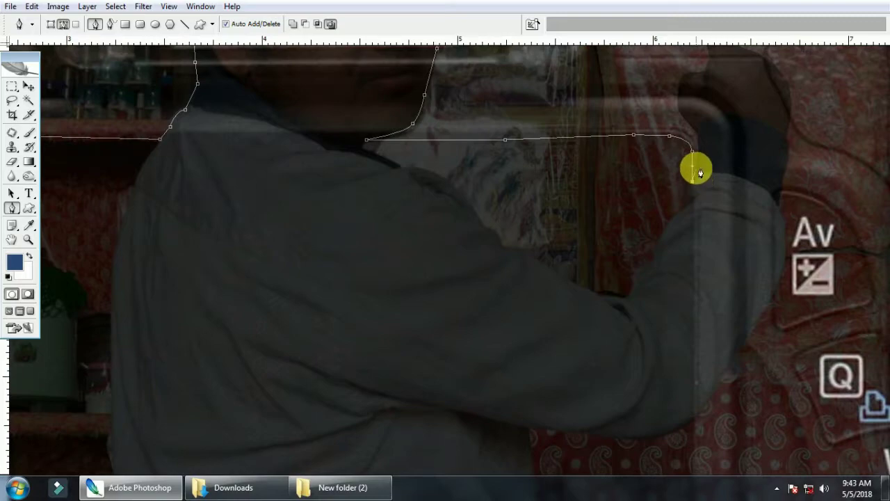
pyautogui.hotkey('ctrl', '+')
pyautogui.hotkey('ctrl', '+')
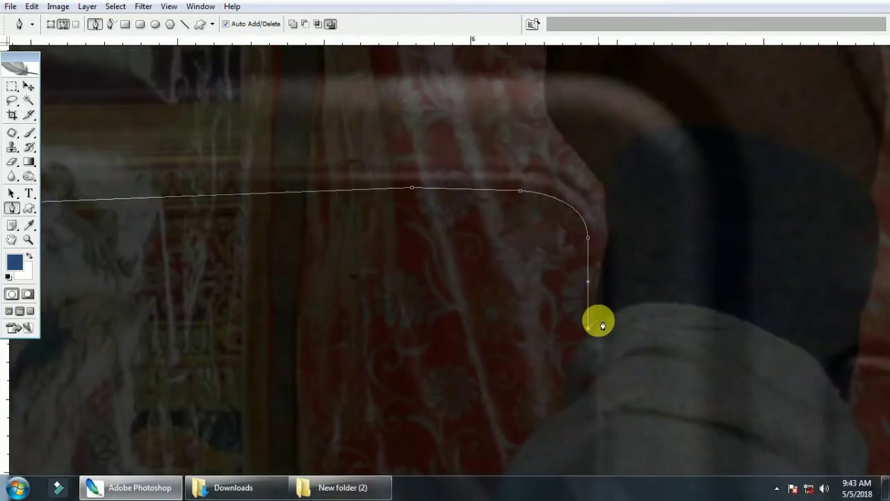
pyautogui.moveTo(596, 328)
pyautogui.mouseDown()
pyautogui.moveTo(615, 255)
pyautogui.moveTo(613, 218)
pyautogui.mouseUp()
pyautogui.scroll(4, 550, 215)
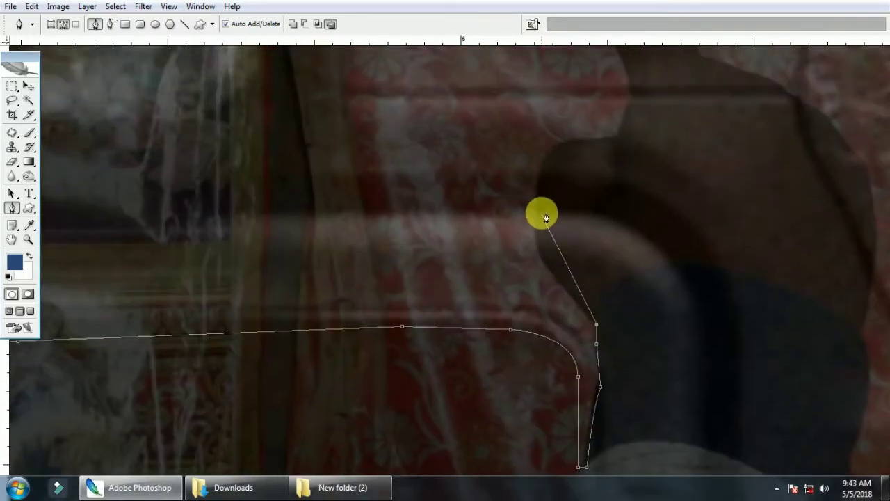
pyautogui.moveTo(538, 207); pyautogui.dragTo(545, 144)
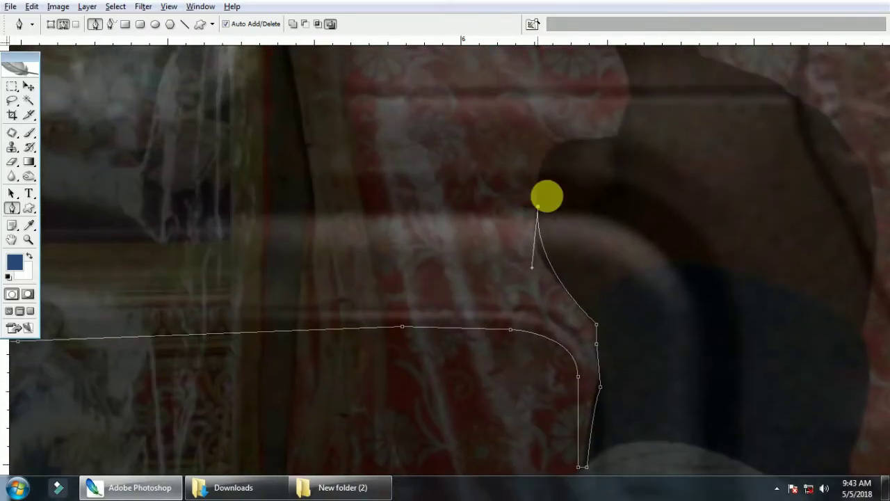
pyautogui.moveTo(616, 160)
pyautogui.mouseDown()
pyautogui.moveTo(546, 224)
pyautogui.moveTo(629, 212)
pyautogui.mouseUp()
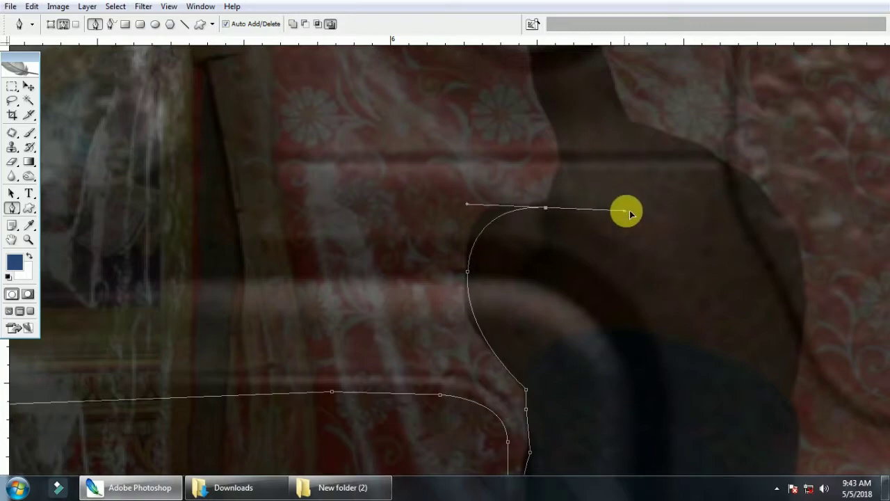
pyautogui.keyDown('alt'); pyautogui.click(546, 207); pyautogui.keyUp('alt')
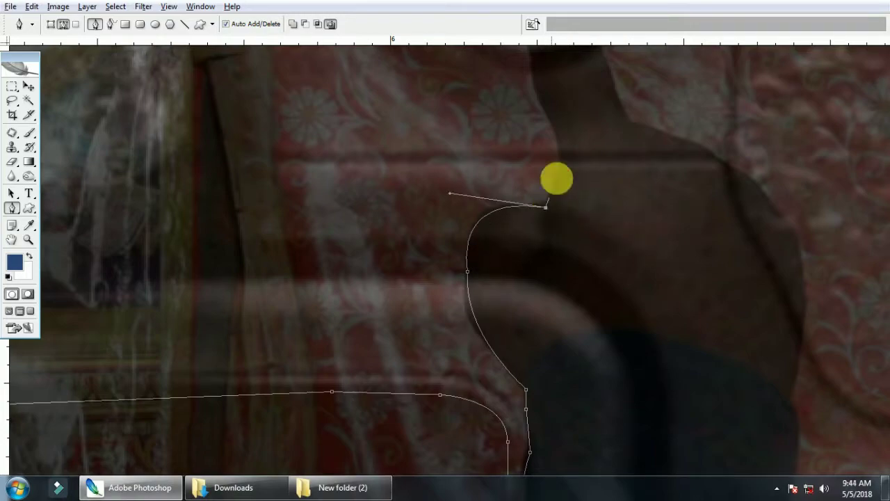
# - Trace anchors up the hand, around the pointing finger and along the shoulder edge
pyautogui.click(558, 132)
pyautogui.scroll(5, 528, 209)
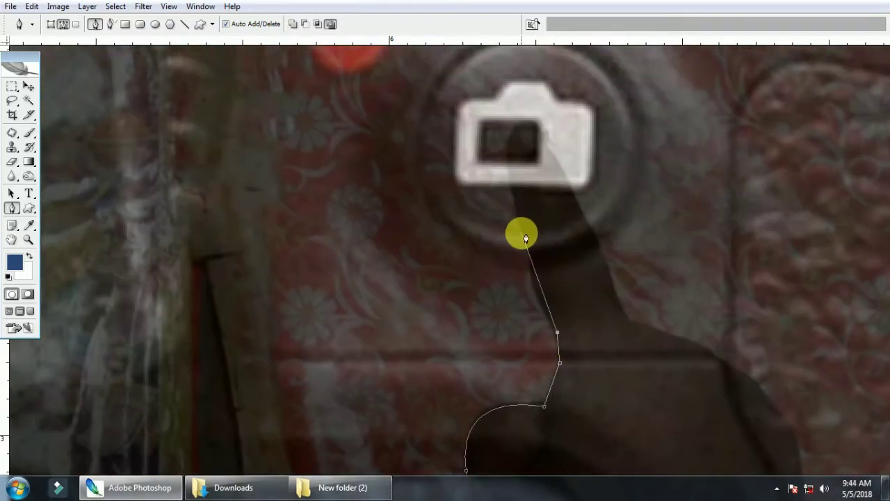
pyautogui.scroll(1, 530, 257)
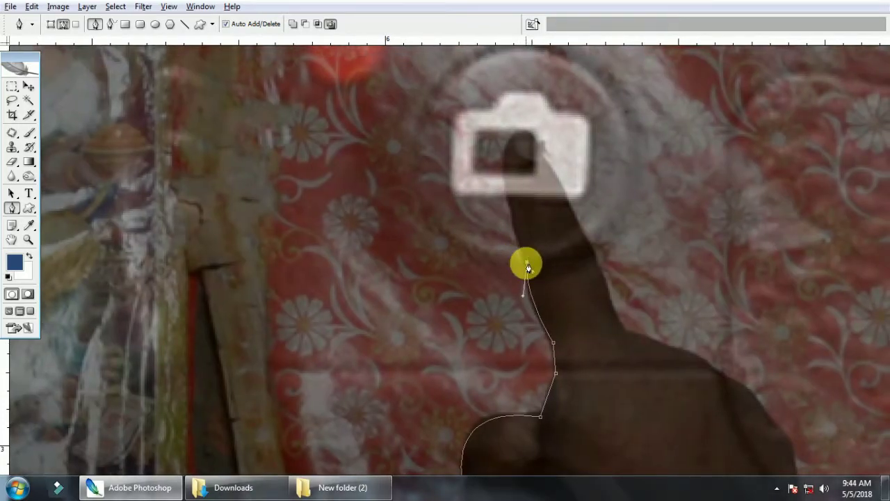
pyautogui.hotkey('ctrl', '+')
pyautogui.scroll(1, 501, 211)
pyautogui.moveTo(501, 197); pyautogui.dragTo(499, 129)
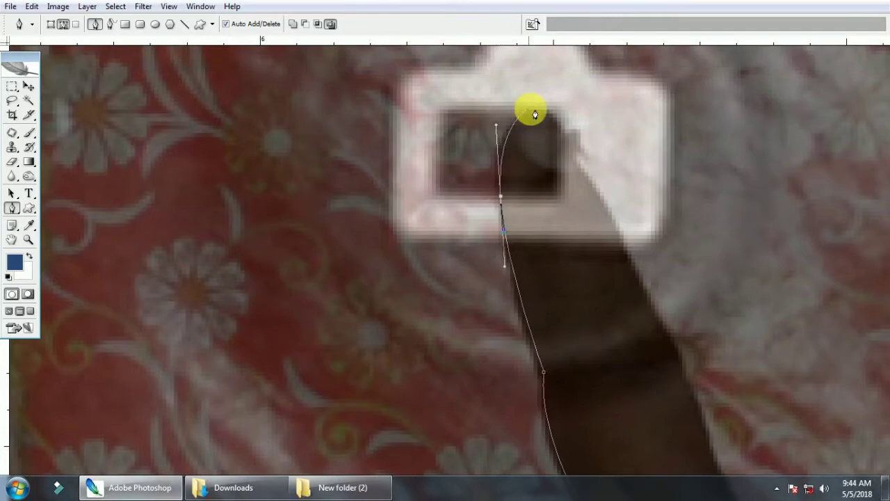
pyautogui.click(588, 178)
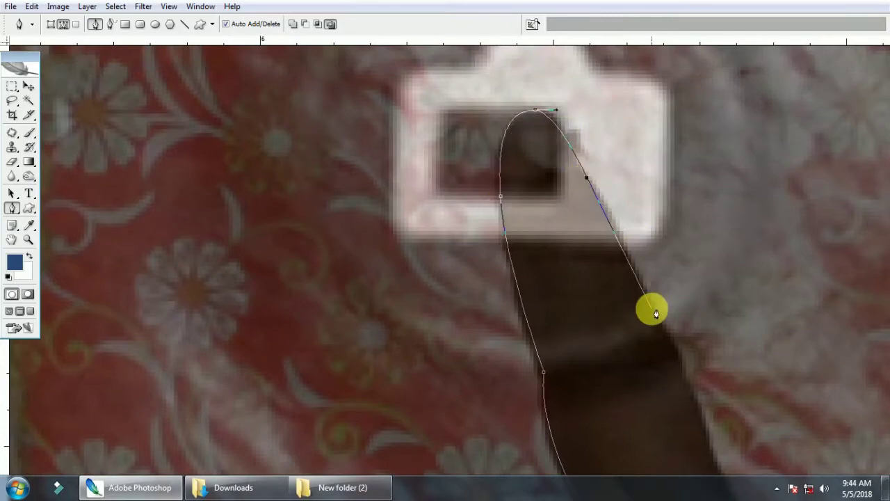
pyautogui.moveTo(656, 314); pyautogui.dragTo(497, 93)
pyautogui.moveTo(519, 150); pyautogui.dragTo(532, 194)
pyautogui.click(554, 224)
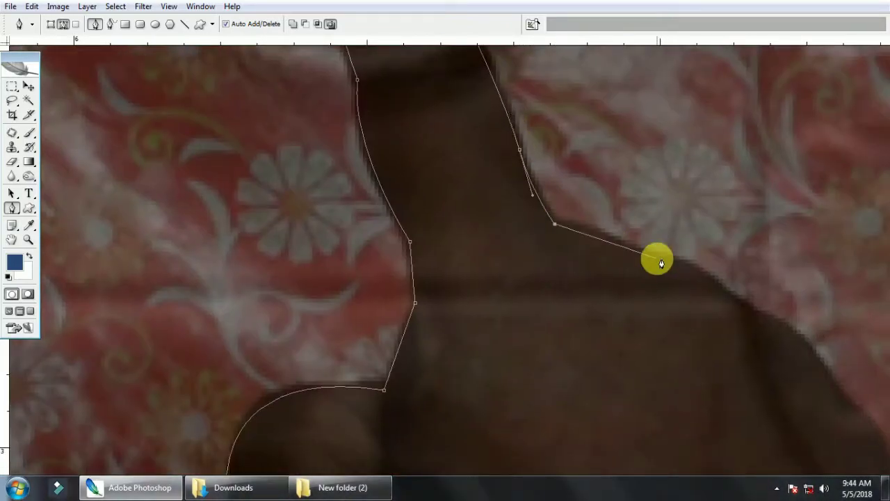
# - Add anchors following the dark edge below the shoulder
pyautogui.hotkey('ctrl', '-')
pyautogui.hotkey('ctrl', '+')
pyautogui.scroll(-3, 445, 188)
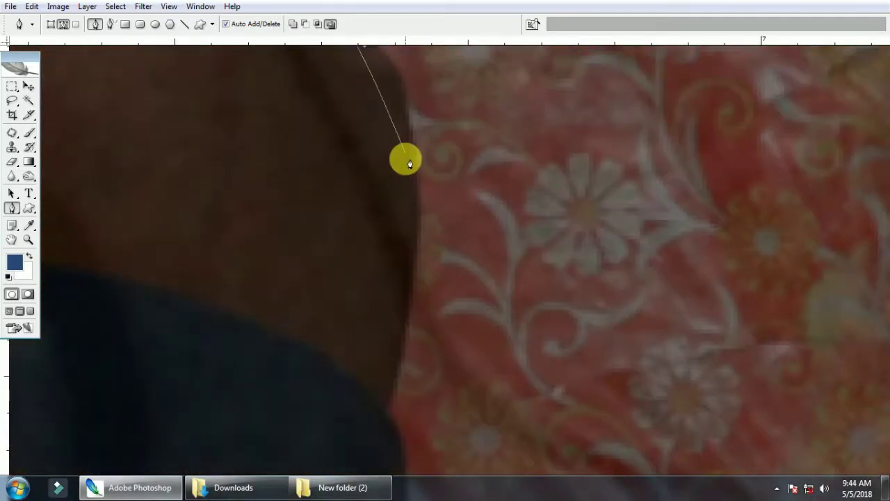
pyautogui.moveTo(407, 167); pyautogui.dragTo(424, 304)
pyautogui.scroll(-3, 423, 209)
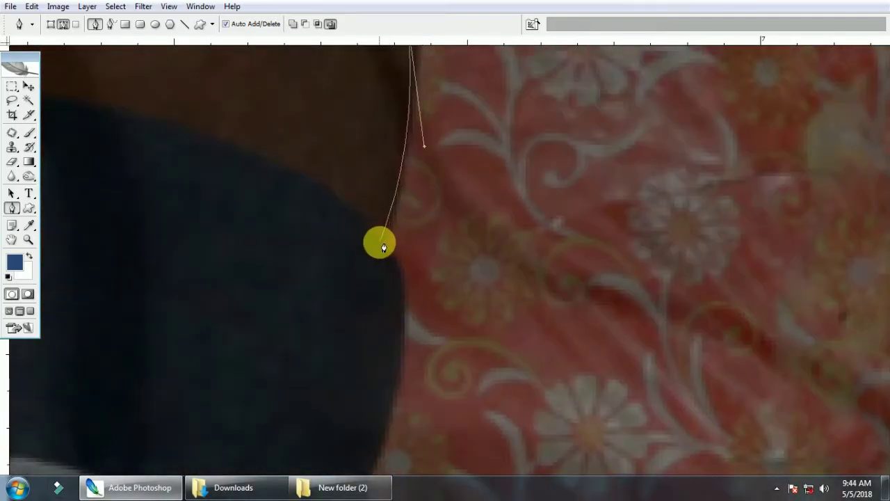
pyautogui.scroll(-3, 390, 240)
pyautogui.click(397, 236)
pyautogui.scroll(-3, 378, 299)
pyautogui.click(384, 246)
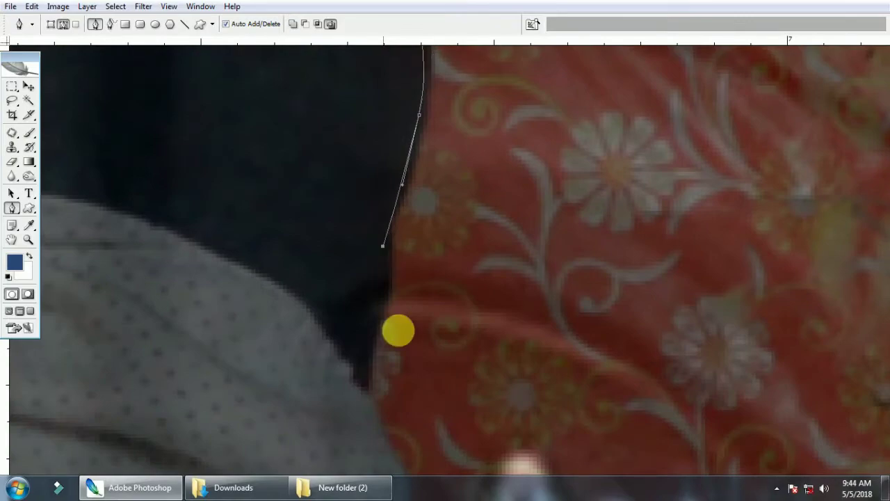
pyautogui.scroll(-3, 398, 330)
# - Continue anchors down the shirt's edge and along the sleeve
pyautogui.click(370, 230)
pyautogui.scroll(-3, 366, 324)
pyautogui.click(366, 325)
pyautogui.scroll(-2, 369, 238)
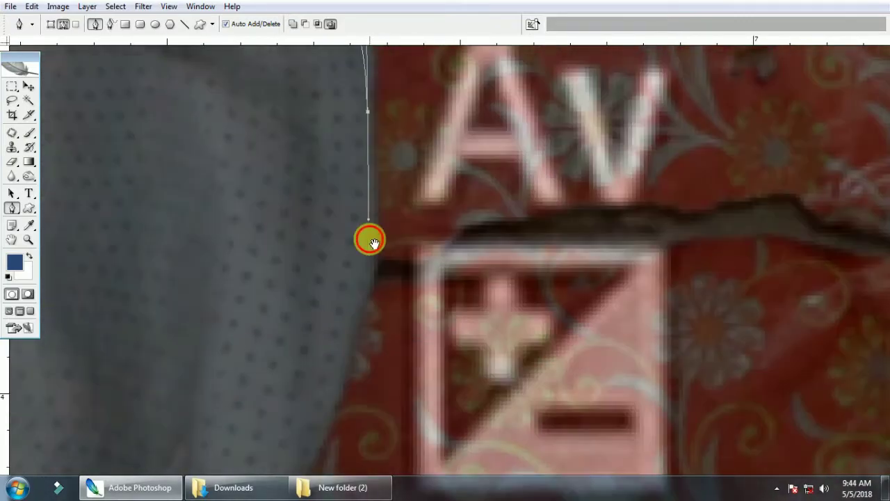
pyautogui.click(369, 240)
pyautogui.scroll(-3, 328, 269)
pyautogui.click(299, 240)
pyautogui.scroll(-3, 274, 344)
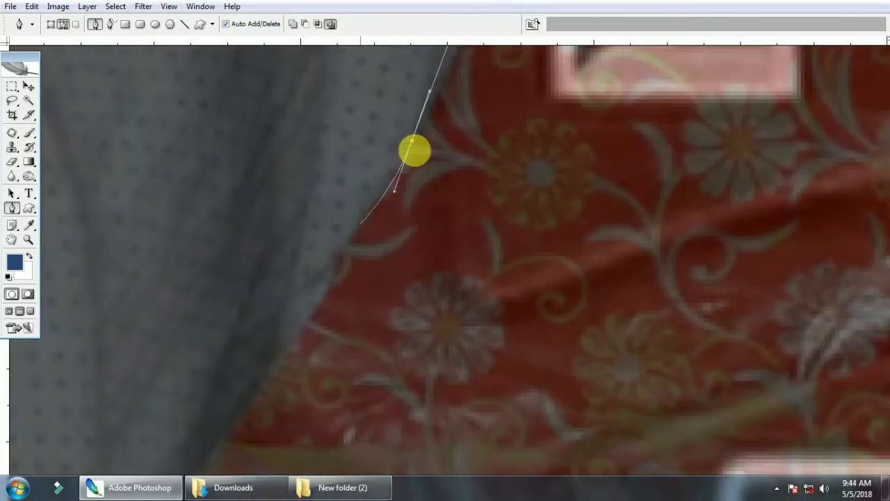
pyautogui.scroll(-3, 327, 278)
pyautogui.click(293, 276)
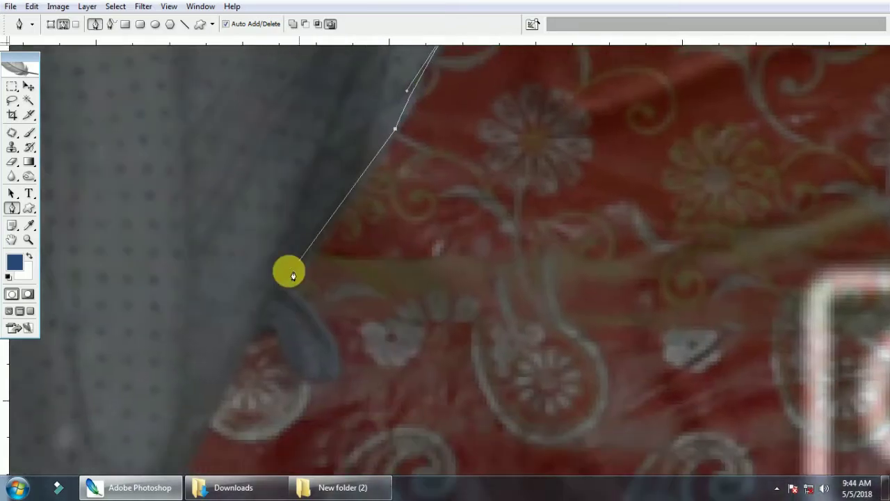
# - Add smooth curved anchors under the arm and zoom out to see the outline
pyautogui.moveTo(244, 348); pyautogui.dragTo(341, 221)
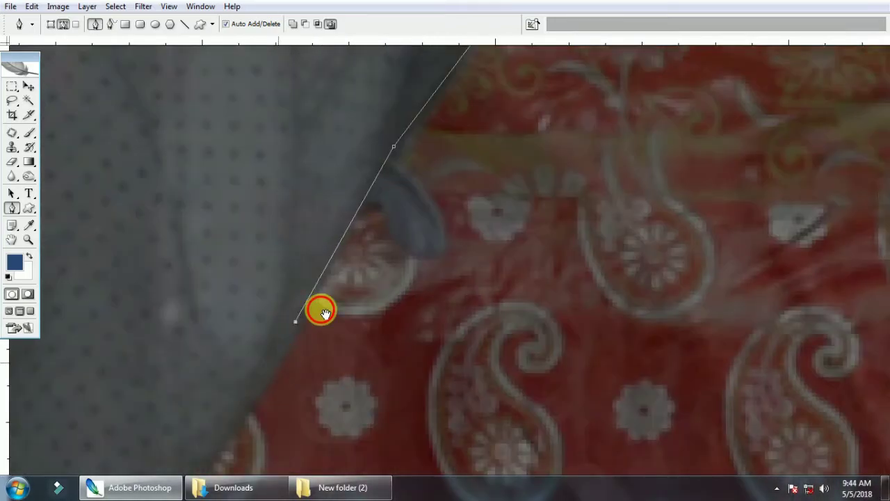
pyautogui.moveTo(325, 313); pyautogui.dragTo(360, 244)
pyautogui.moveTo(312, 294)
pyautogui.mouseDown()
pyautogui.moveTo(446, 175)
pyautogui.moveTo(360, 235)
pyautogui.moveTo(441, 209)
pyautogui.mouseUp()
pyautogui.hotkey('ctrl', '-')
pyautogui.hotkey('ctrl', '-')
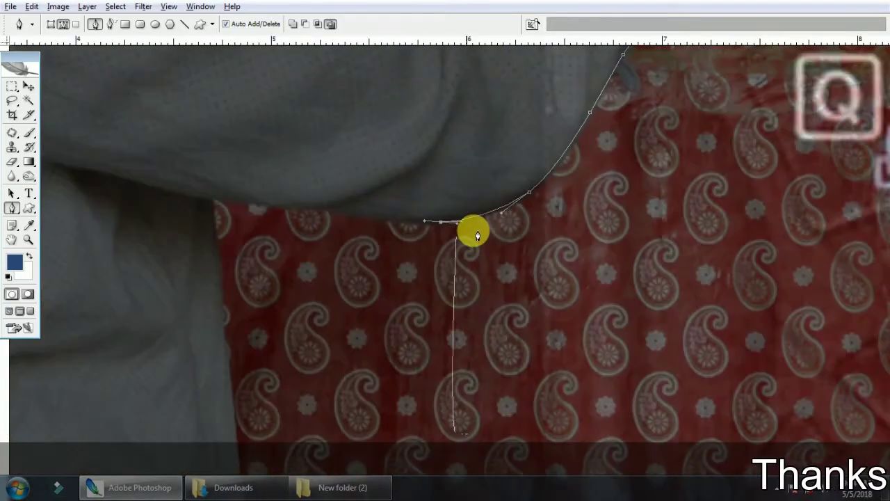
pyautogui.hotkey('ctrl', '-')
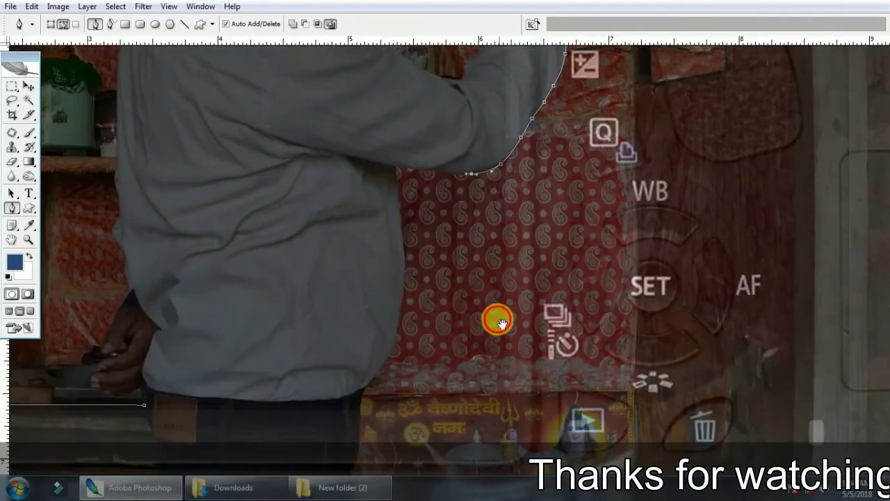
# - Run the path straight down, round the bottom corner, load it as a selection and fit the view
pyautogui.moveTo(499, 321); pyautogui.dragTo(497, 302)
pyautogui.moveTo(501, 146)
pyautogui.mouseDown()
pyautogui.moveTo(513, 356)
pyautogui.moveTo(512, 131)
pyautogui.mouseUp()
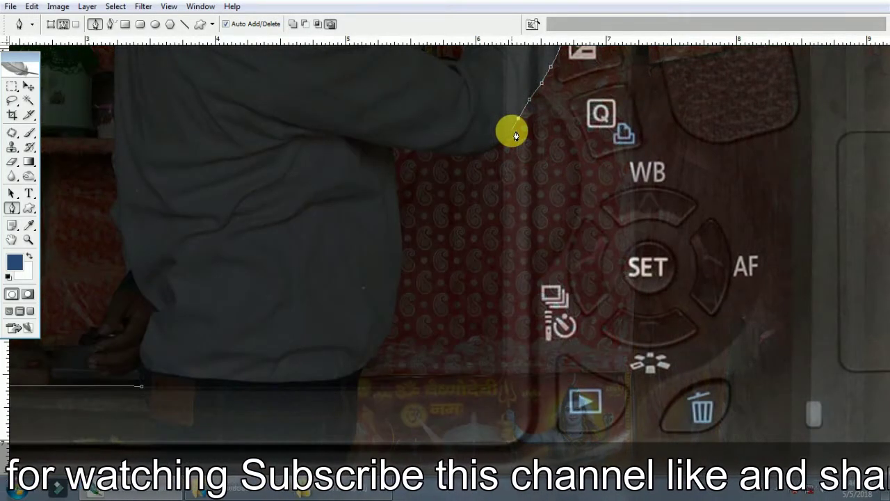
pyautogui.moveTo(505, 141)
pyautogui.mouseDown()
pyautogui.moveTo(508, 283)
pyautogui.moveTo(498, 363)
pyautogui.moveTo(503, 149)
pyautogui.moveTo(505, 301)
pyautogui.mouseUp()
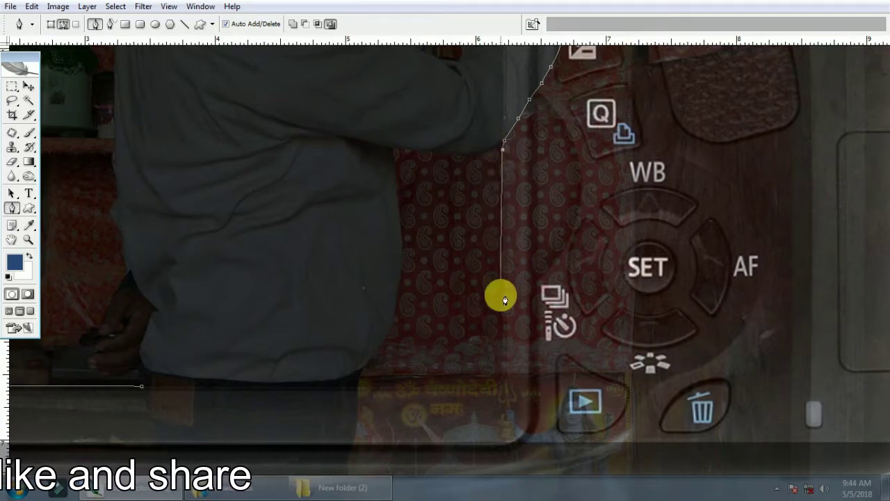
pyautogui.click(500, 347)
pyautogui.moveTo(484, 374)
pyautogui.mouseDown()
pyautogui.moveTo(466, 378)
pyautogui.moveTo(530, 360)
pyautogui.mouseUp()
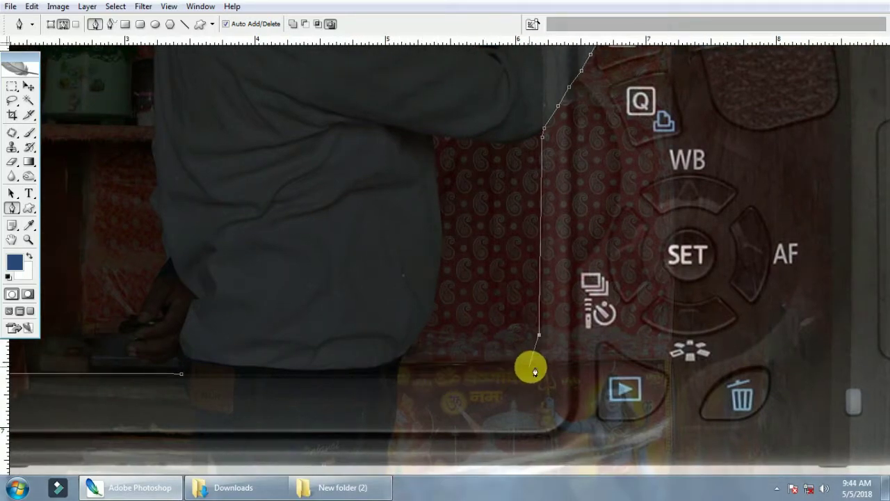
pyautogui.moveTo(537, 372); pyautogui.dragTo(476, 379)
pyautogui.moveTo(382, 376); pyautogui.dragTo(440, 370)
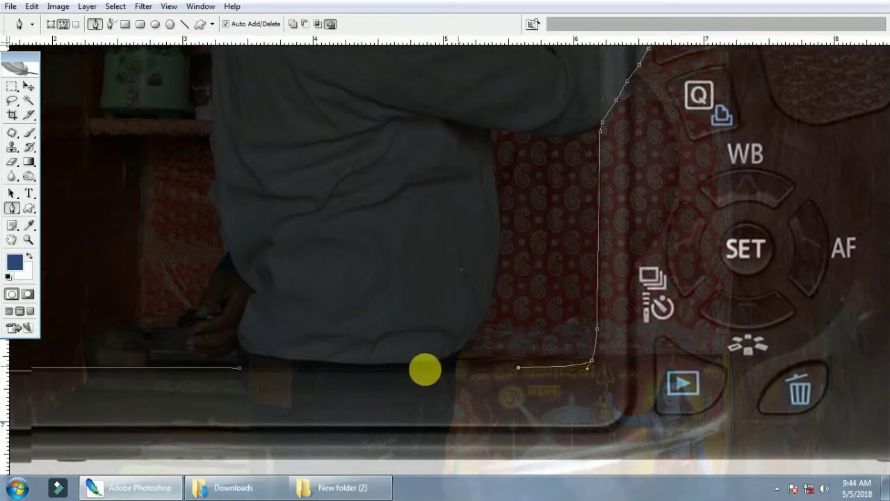
pyautogui.moveTo(356, 372); pyautogui.dragTo(378, 357)
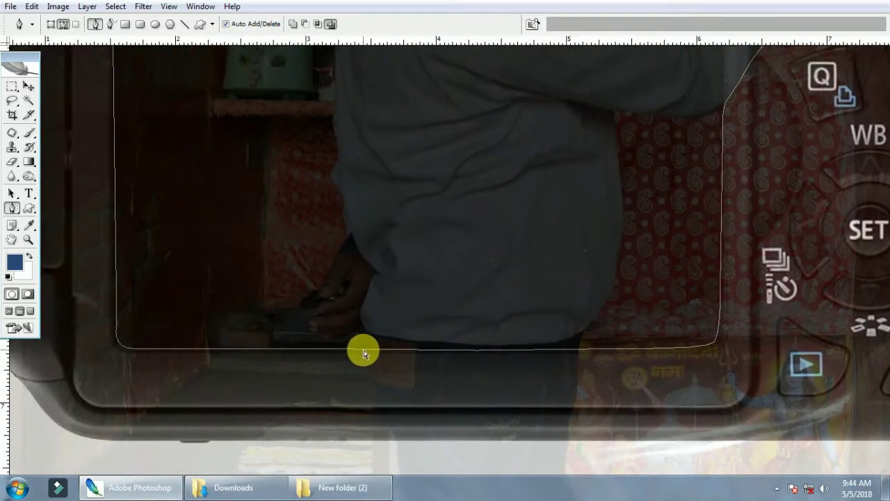
pyautogui.hotkey('ctrl', 'Return')
pyautogui.hotkey('ctrl', '0')
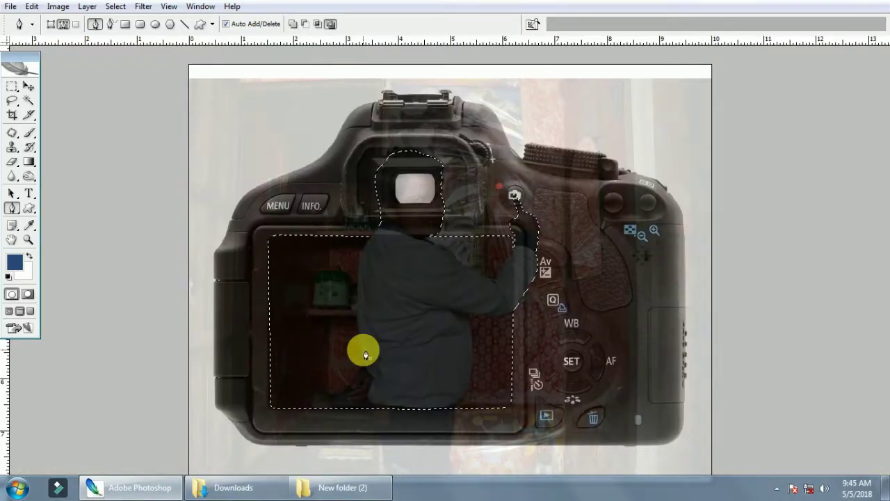
# - Feather the selection by 2 pixels, invert it and delete everything outside the man and screen
pyautogui.moveTo(406, 308); pyautogui.dragTo(411, 302)
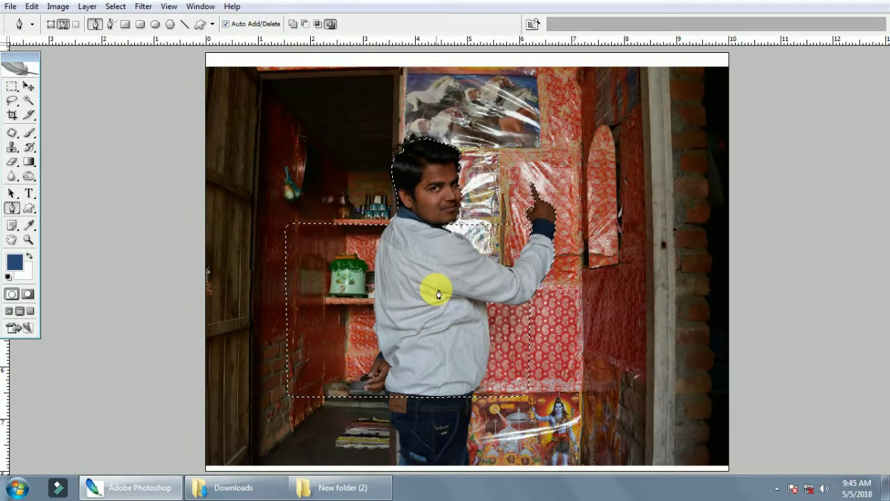
pyautogui.press('v')
pyautogui.hotkey('alt', 's')
pyautogui.write('f')
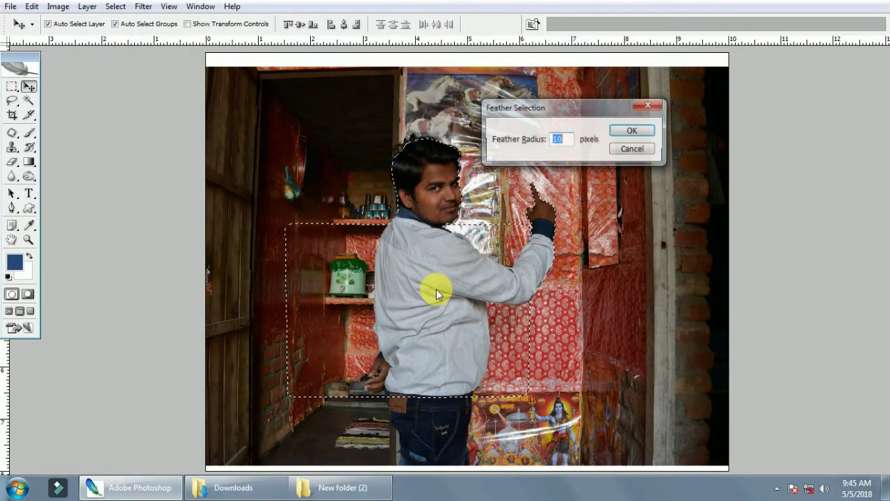
pyautogui.write('2')
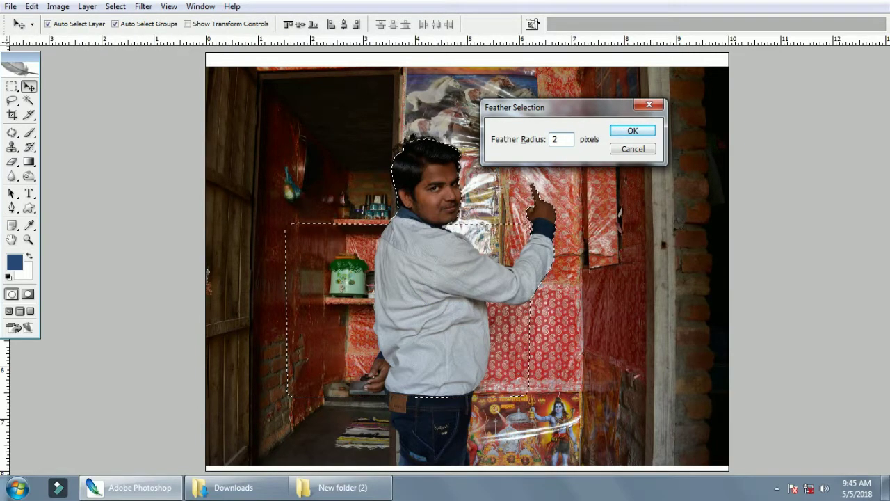
pyautogui.press('Return')
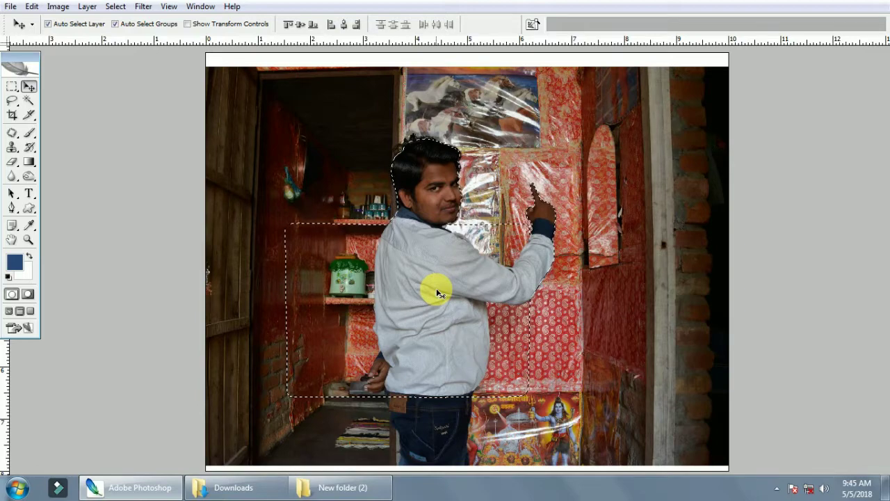
pyautogui.hotkey('ctrl', 'shift', 'i')
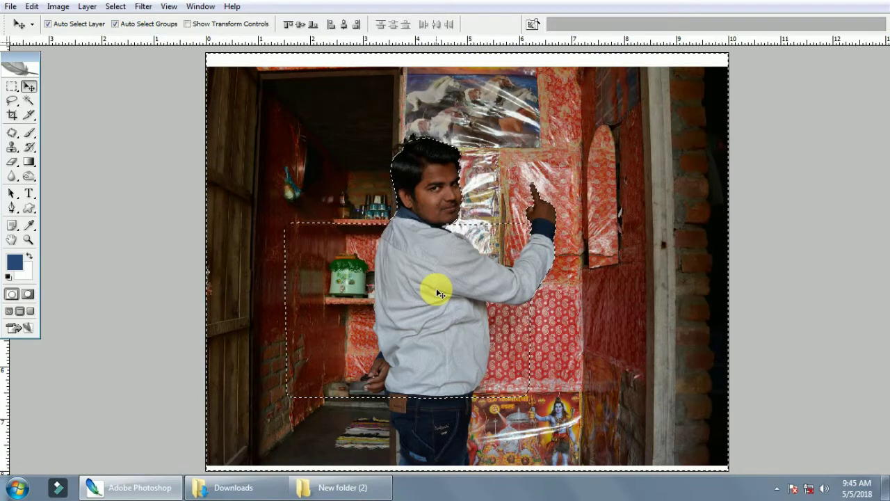
pyautogui.press('Delete')
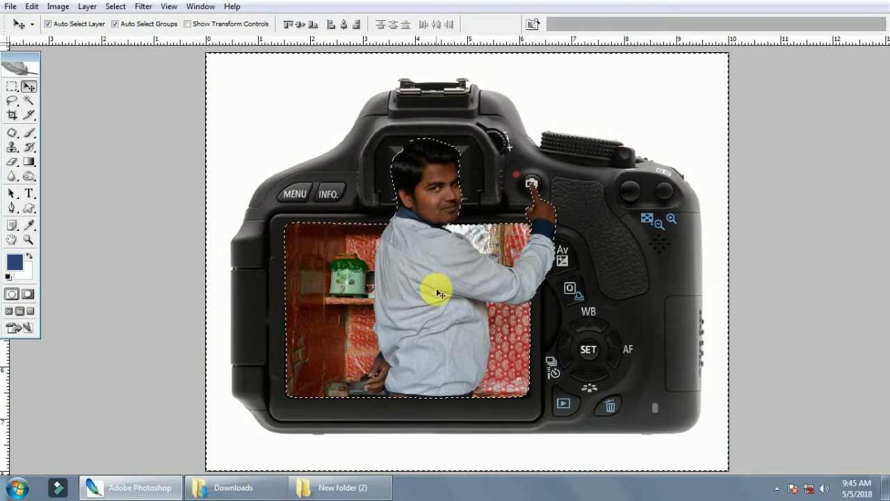
# - Deselect, move the cut-out photo over the camera screen, and pick the person's layer
pyautogui.hotkey('ctrl', 'd')
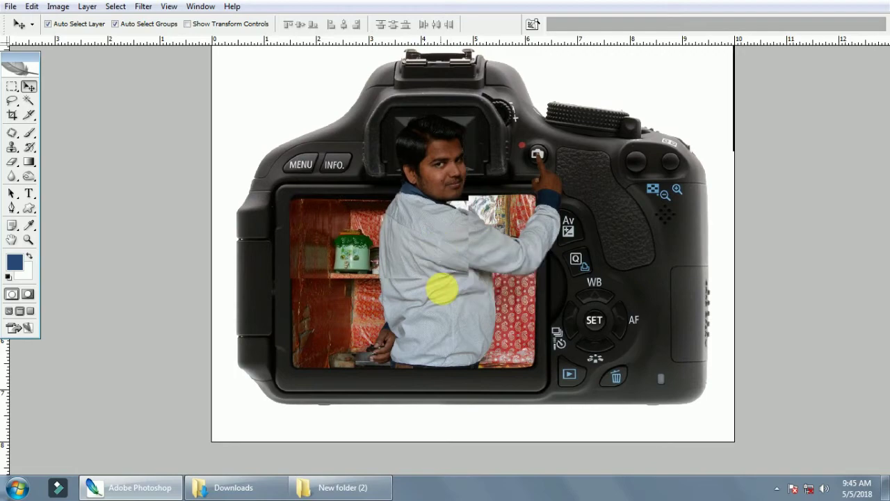
pyautogui.moveTo(477, 284); pyautogui.dragTo(472, 303)
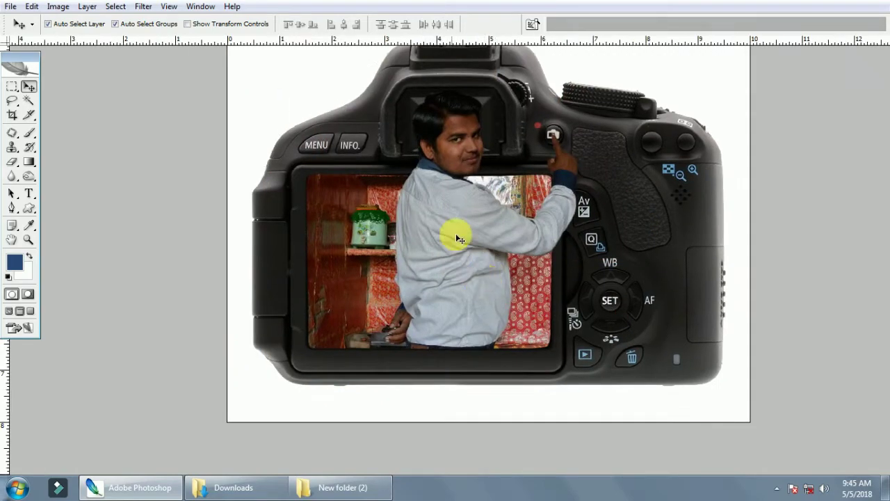
pyautogui.rightClick(462, 232)
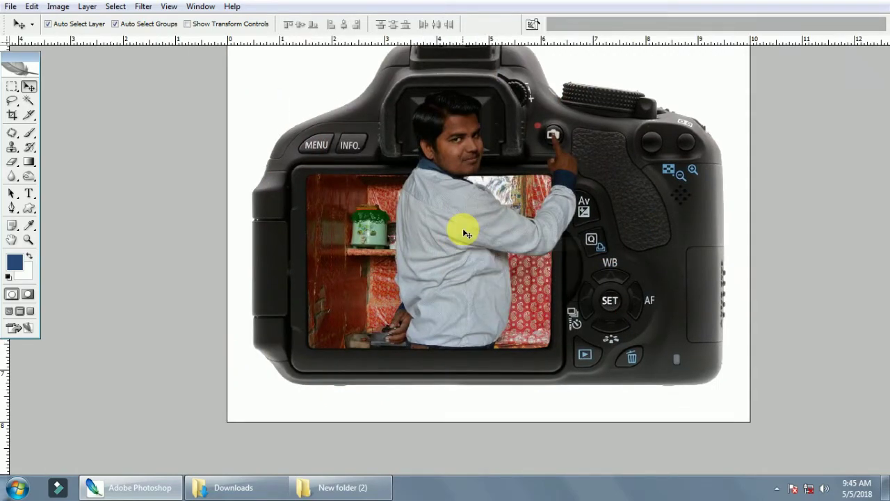
pyautogui.rightClick(464, 231)
pyautogui.click(499, 239)
pyautogui.rightClick(466, 225)
pyautogui.rightClick(454, 226)
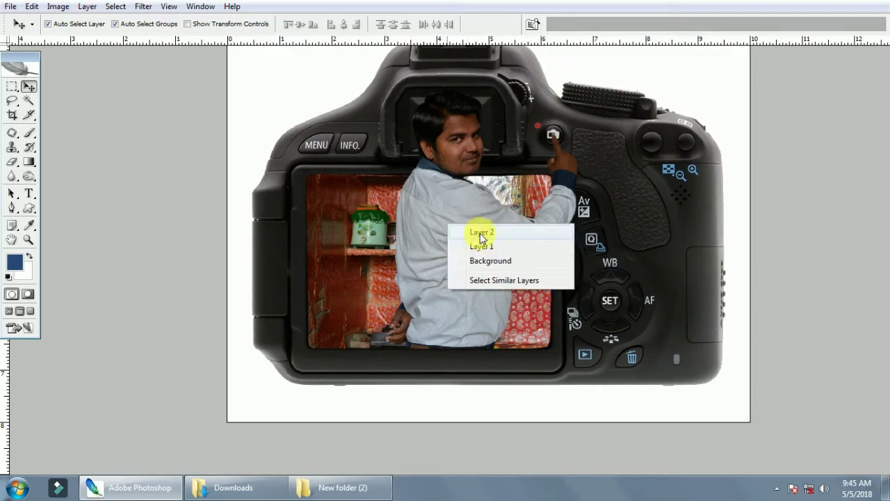
pyautogui.click(461, 235)
pyautogui.rightClick(461, 235)
pyautogui.click(499, 237)
# - Zoom back onto the camera composite and make the man's layer active
pyautogui.hotkey('ctrl', '+')
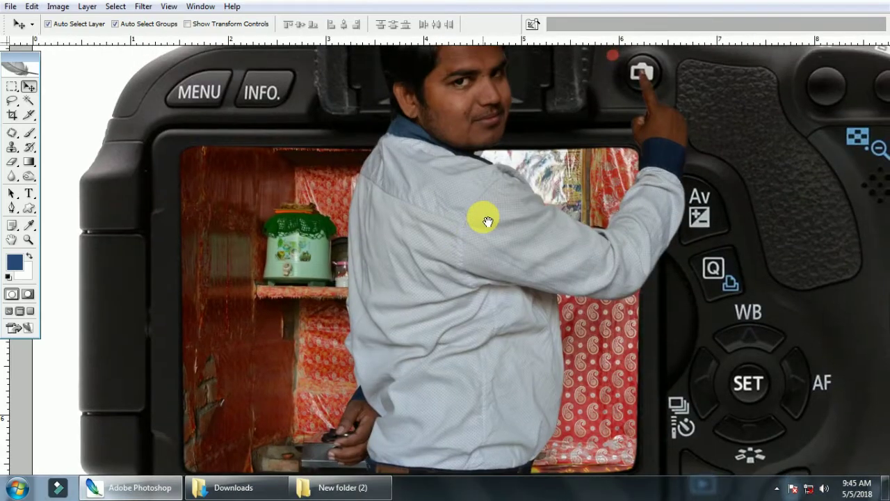
pyautogui.hotkey('ctrl', '-')
pyautogui.hotkey('ctrl', '-')
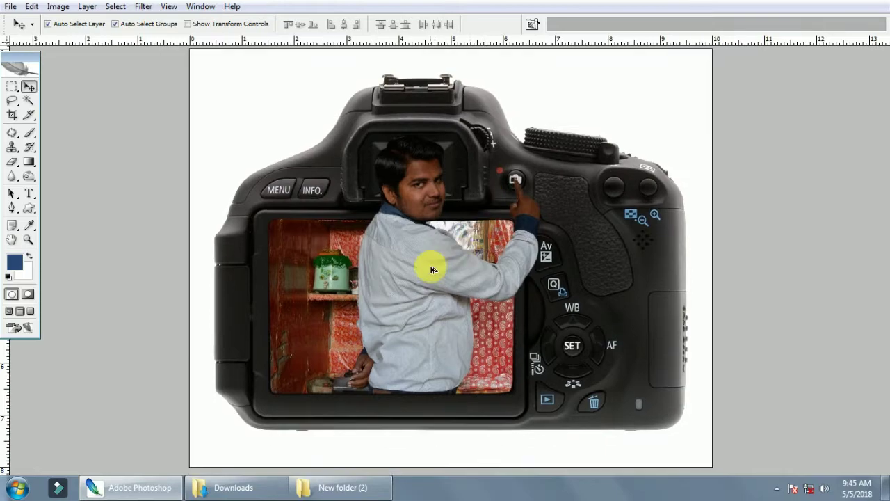
pyautogui.hotkey('ctrl', '+')
pyautogui.hotkey('ctrl', '-')
pyautogui.hotkey('ctrl', '+')
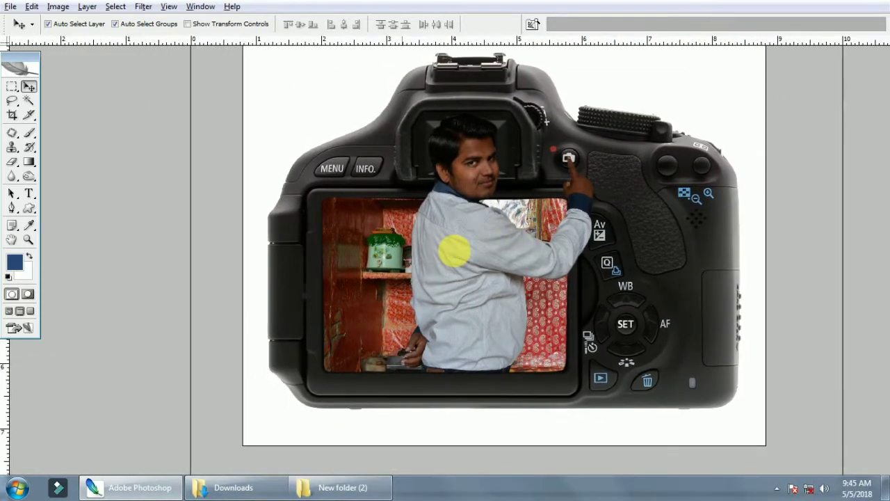
pyautogui.rightClick(406, 221)
pyautogui.click(431, 235)
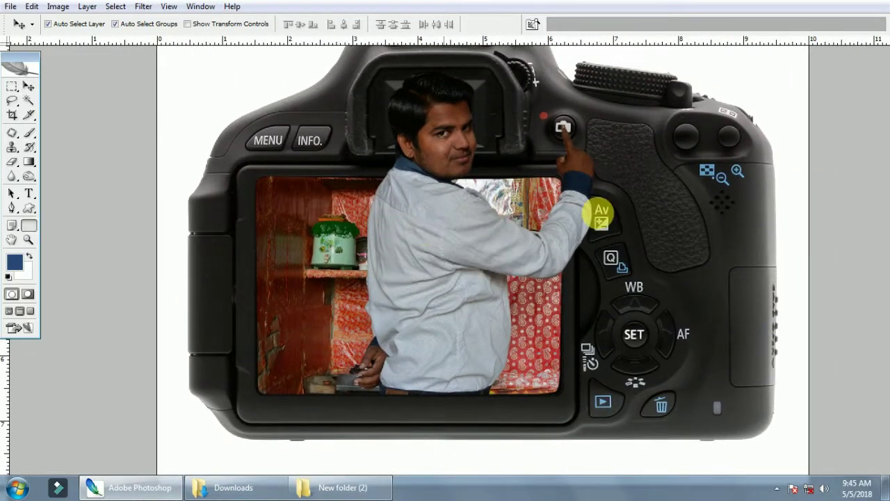
pyautogui.hotkey('ctrl', 'm')
# - Curve the man's photo brighter (input 114 to 142) and nudge the Blue channel down slightly
pyautogui.moveTo(728, 79); pyautogui.dragTo(743, 79)
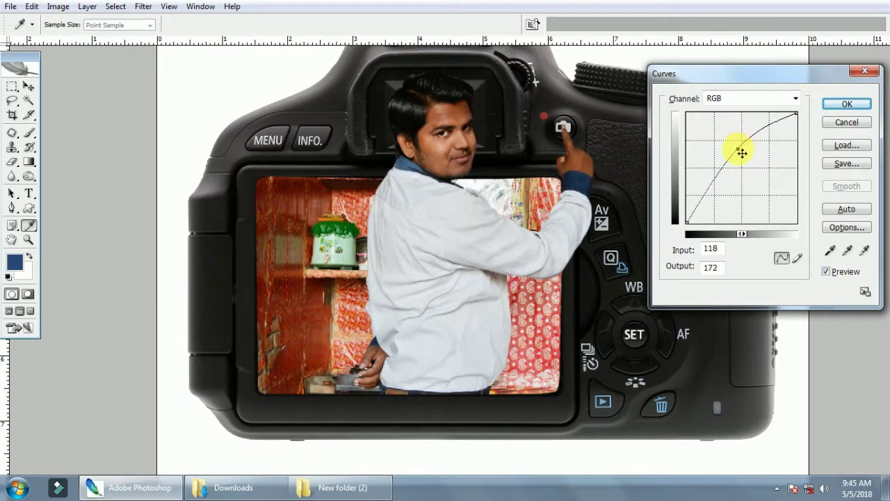
pyautogui.click(763, 99)
pyautogui.click(745, 144)
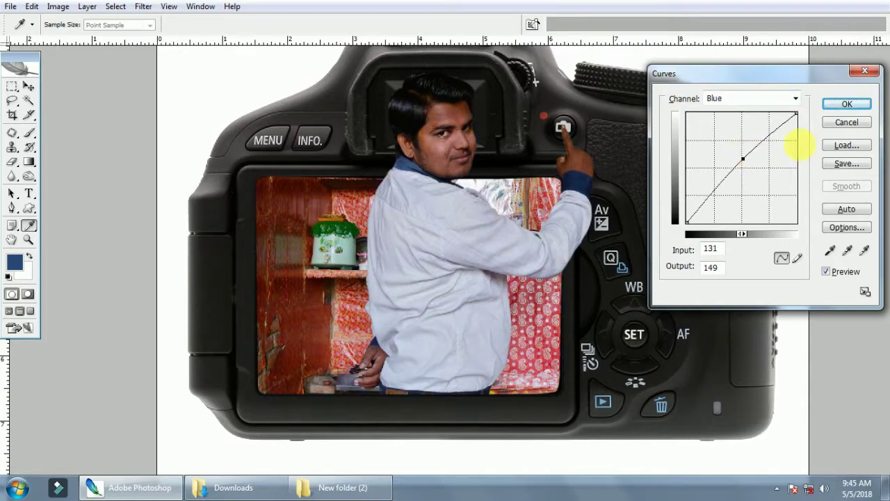
pyautogui.press('Left')
pyautogui.press('Left')
pyautogui.press('Down')
pyautogui.press('Down')
pyautogui.press('Down')
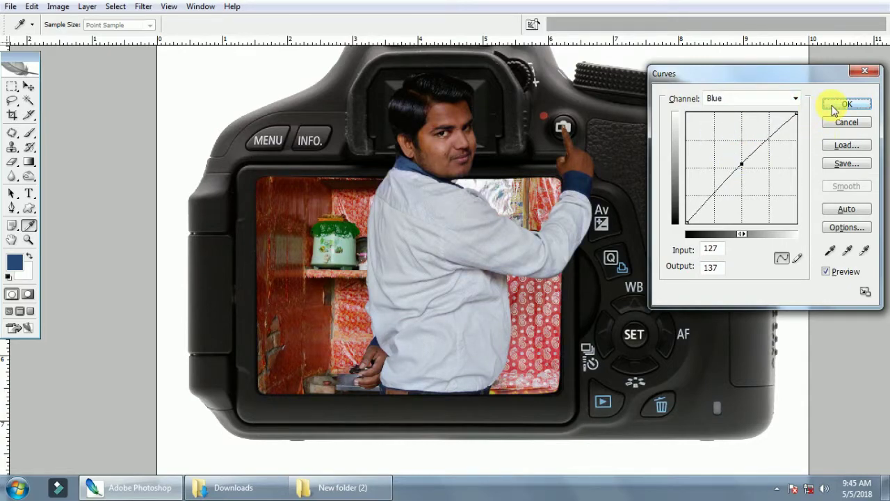
pyautogui.click(832, 105)
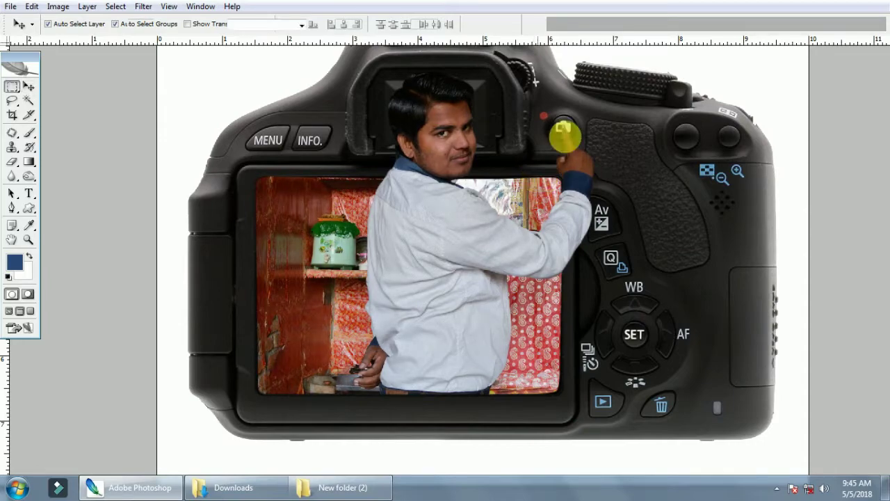
# - Marquee-select the man's head, face and chin with several added rectangles
pyautogui.press('m')
pyautogui.scroll(2, 560, 135)
pyautogui.scroll(1, 556, 132)
pyautogui.moveTo(549, 100); pyautogui.dragTo(642, 211)
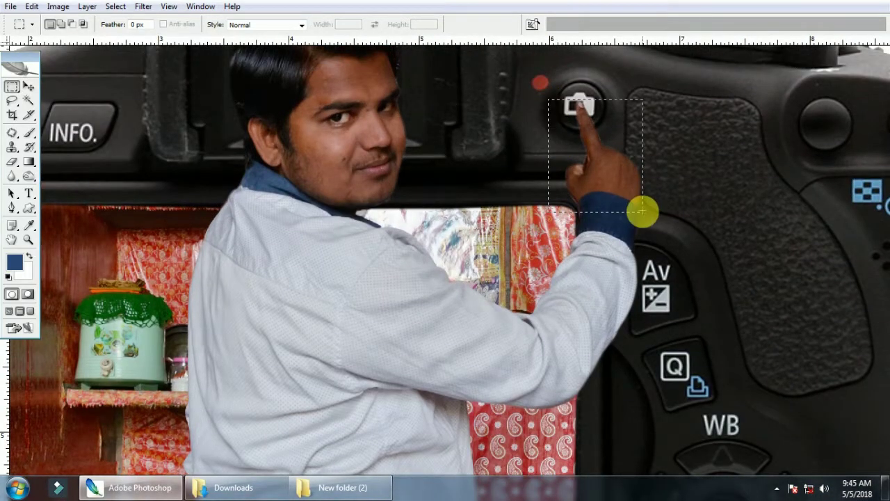
pyautogui.hotkey('ctrl', 'd')
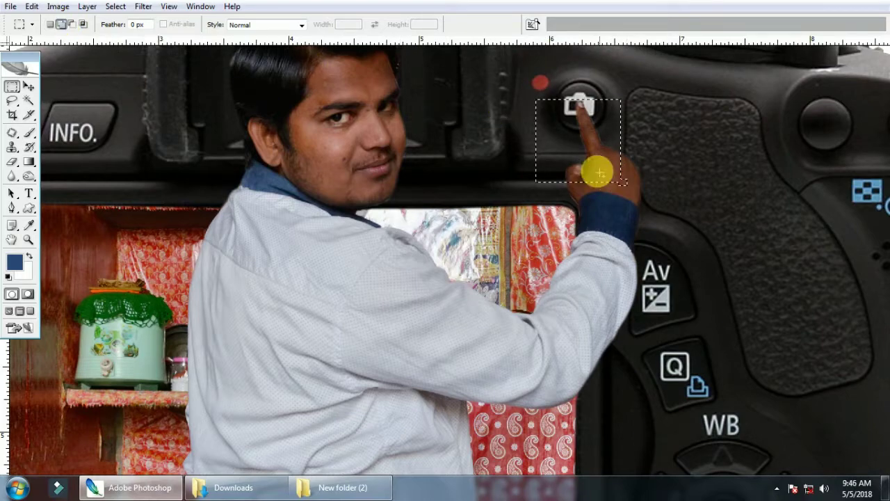
pyautogui.moveTo(541, 162); pyautogui.dragTo(655, 219)
pyautogui.moveTo(361, 143); pyautogui.dragTo(505, 205)
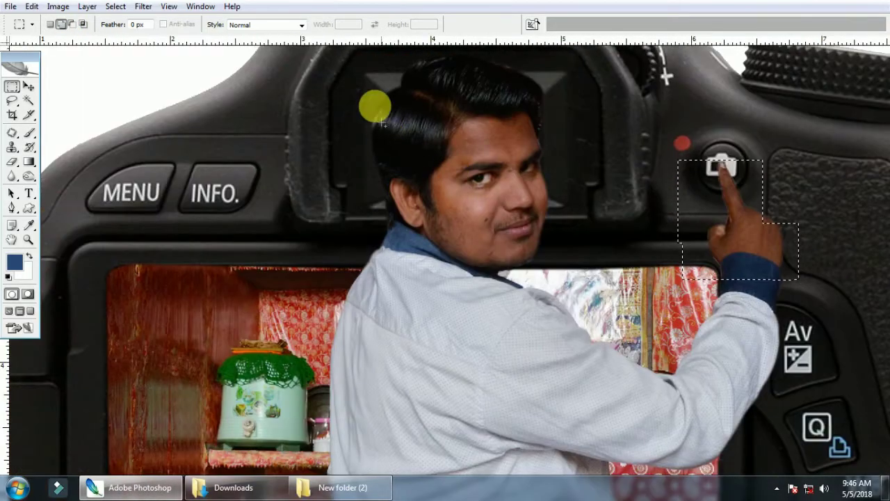
pyautogui.moveTo(368, 94); pyautogui.dragTo(626, 212)
pyautogui.moveTo(407, 53); pyautogui.dragTo(533, 170)
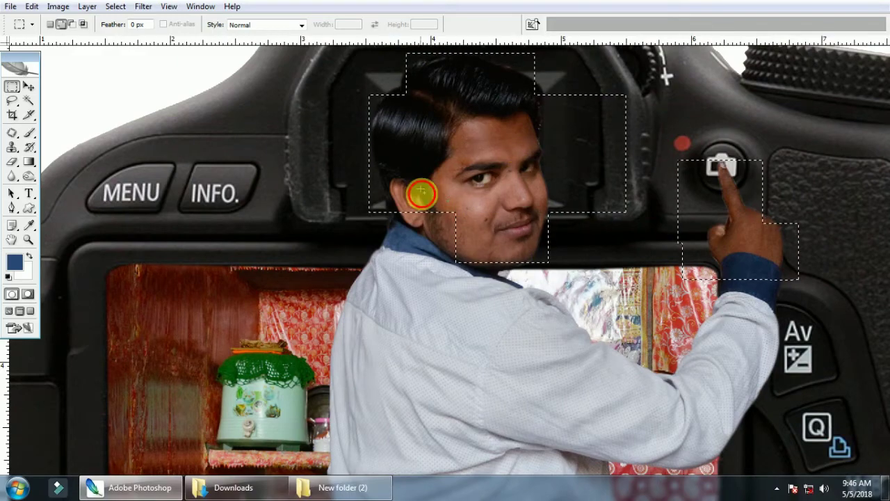
pyautogui.moveTo(430, 215); pyautogui.dragTo(489, 255)
# - Feather the selection 5 px and brighten it with a Curves lift and Blue tweak
pyautogui.hotkey('alt', 's')
pyautogui.press('f')
pyautogui.write('5')
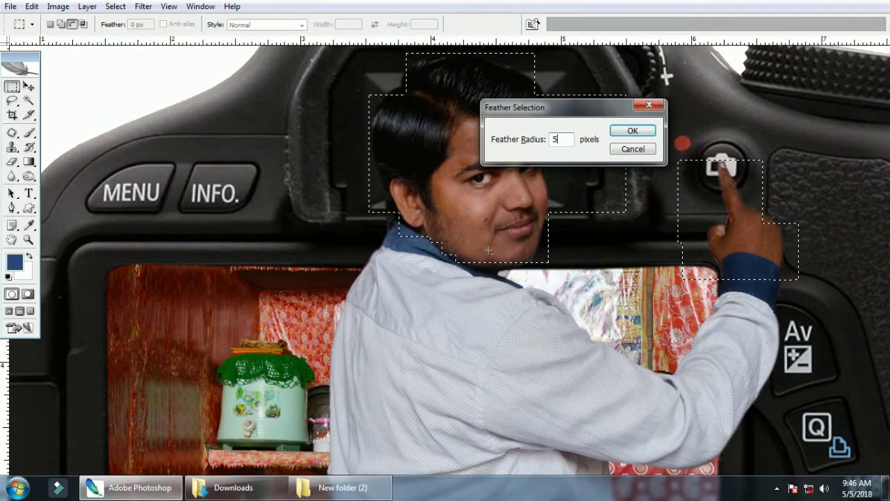
pyautogui.press('Return')
pyautogui.press('i')
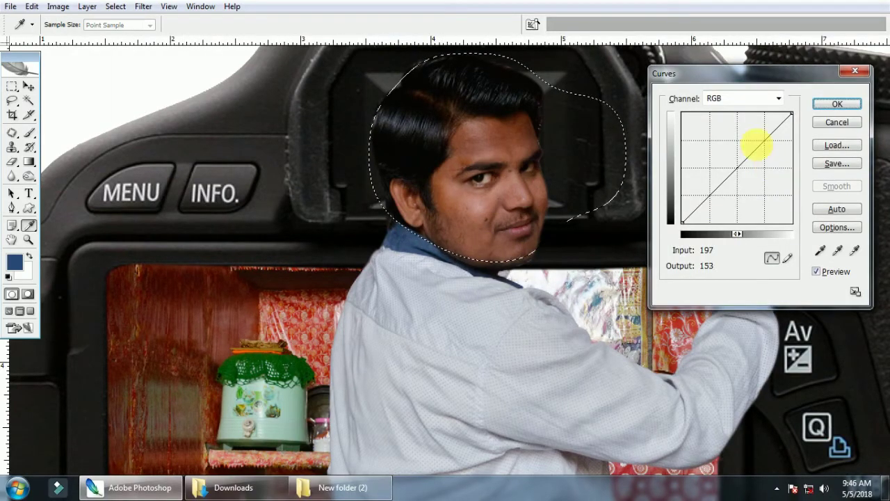
pyautogui.moveTo(755, 149); pyautogui.dragTo(759, 141)
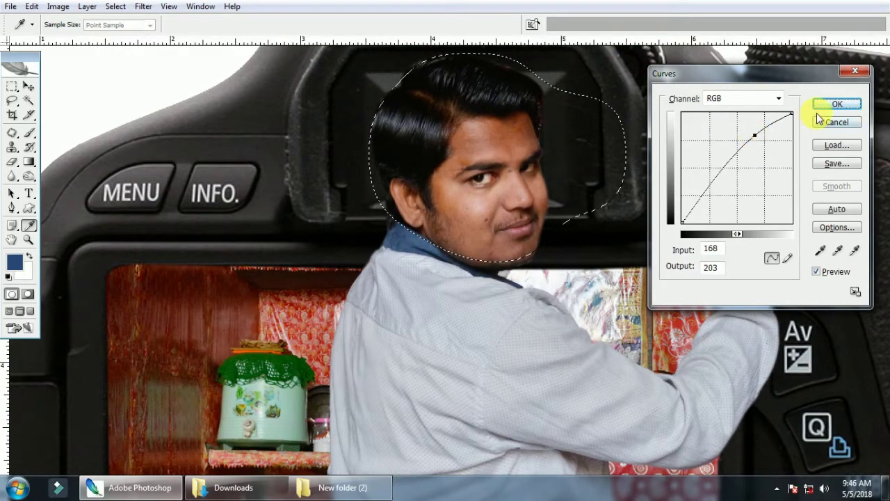
pyautogui.click(753, 99)
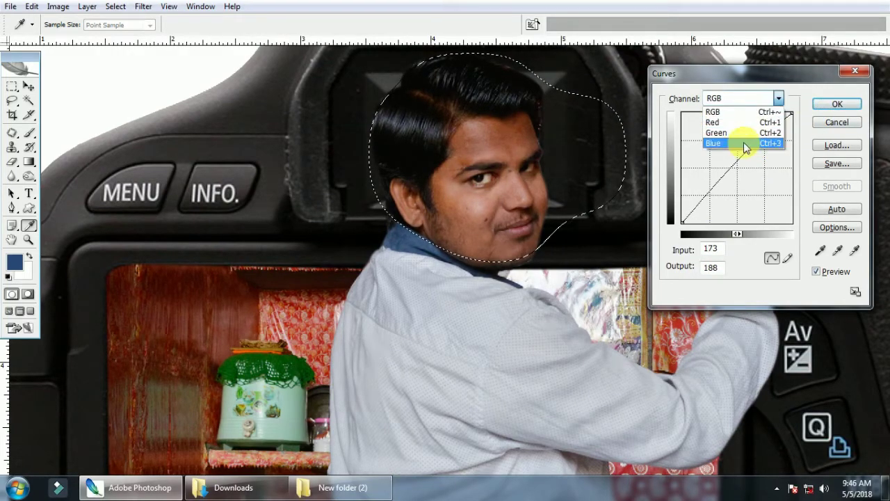
pyautogui.click(740, 143)
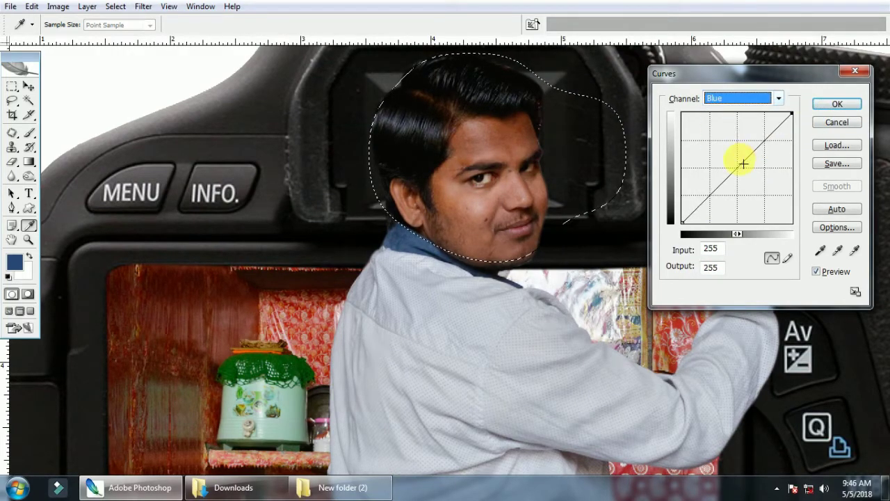
pyautogui.click(838, 105)
pyautogui.hotkey('ctrl', '+')
pyautogui.hotkey('ctrl', '+')
pyautogui.hotkey('ctrl', '+')
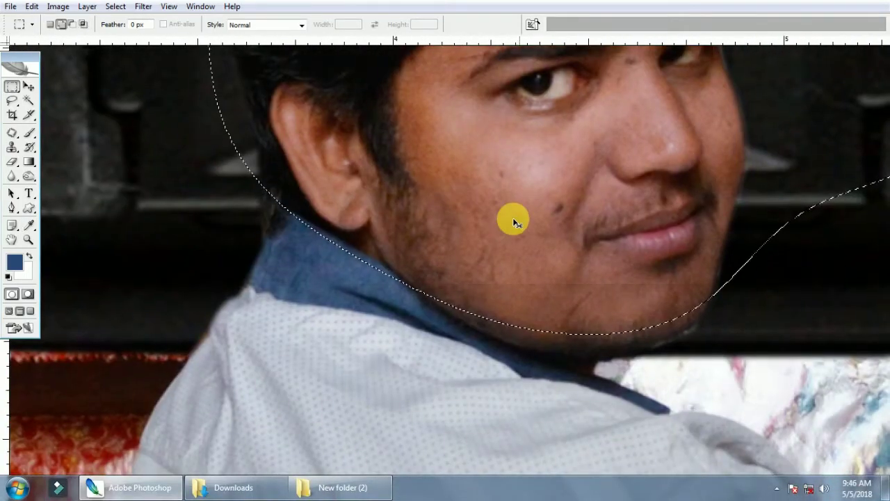
# - Patch away the spots on the man's cheek, nose and forehead
pyautogui.hotkey('ctrl', 'd')
pyautogui.press('j')
pyautogui.moveTo(489, 174); pyautogui.dragTo(480, 147)
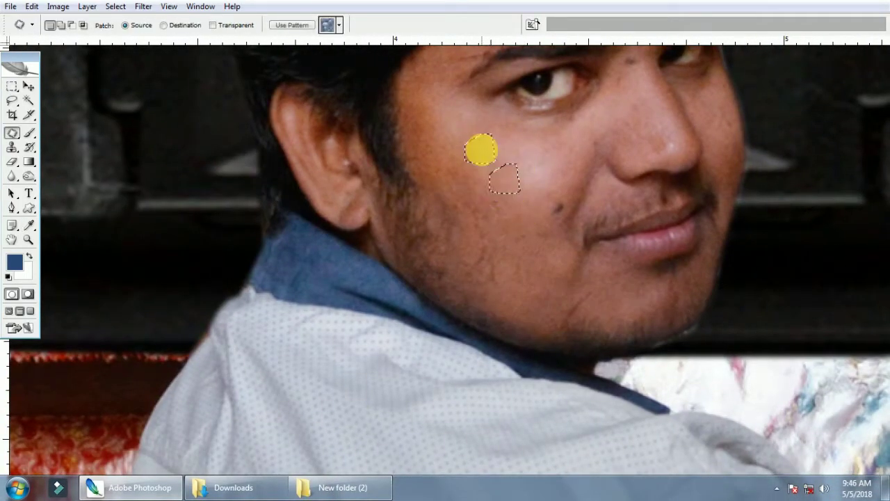
pyautogui.moveTo(544, 179)
pyautogui.mouseDown()
pyautogui.moveTo(581, 208)
pyautogui.moveTo(549, 177)
pyautogui.mouseUp()
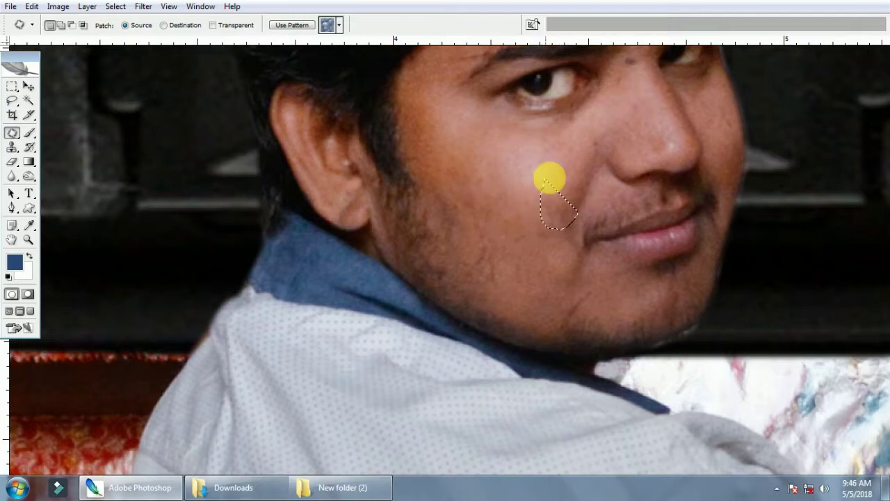
pyautogui.scroll(2, 590, 191)
pyautogui.scroll(3, 554, 235)
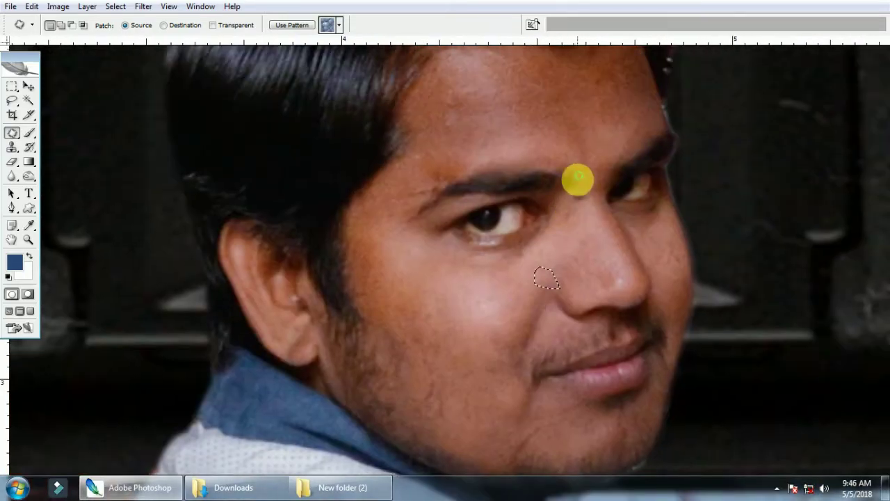
pyautogui.moveTo(585, 207); pyautogui.dragTo(586, 102)
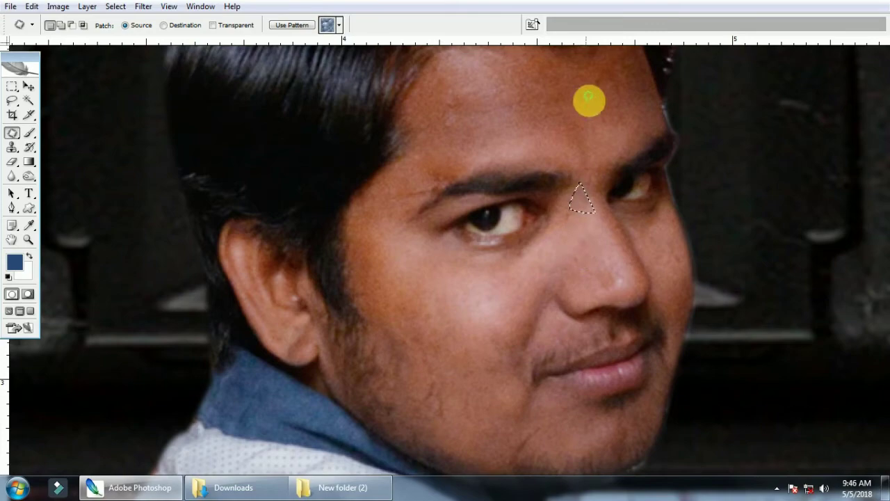
pyautogui.moveTo(602, 71); pyautogui.dragTo(608, 115)
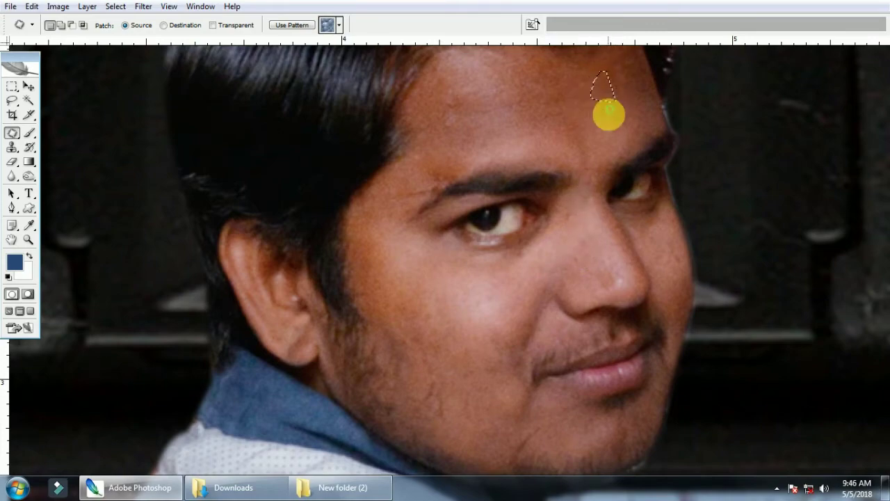
# - Set up a soft size-70 brush at 23% opacity for the cheek and jaw
pyautogui.press('b')
pyautogui.scroll(-3, 502, 239)
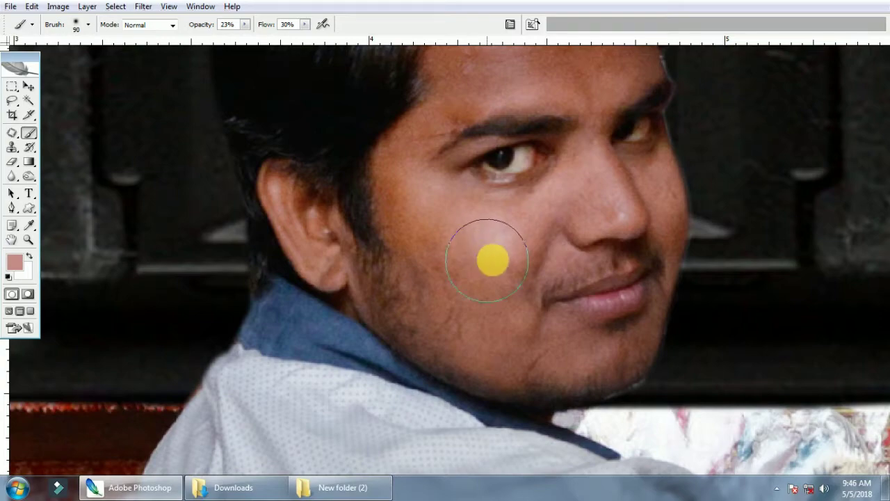
pyautogui.press('[')
pyautogui.press('[')
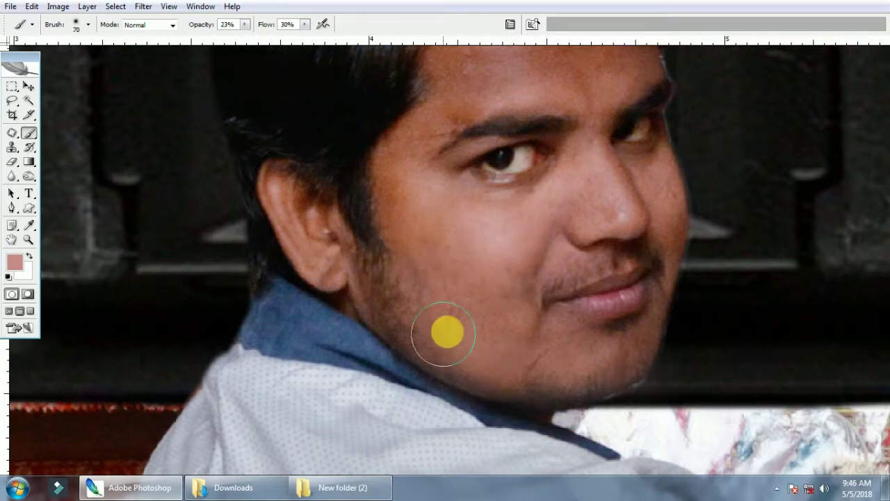
pyautogui.scroll(2, 487, 274)
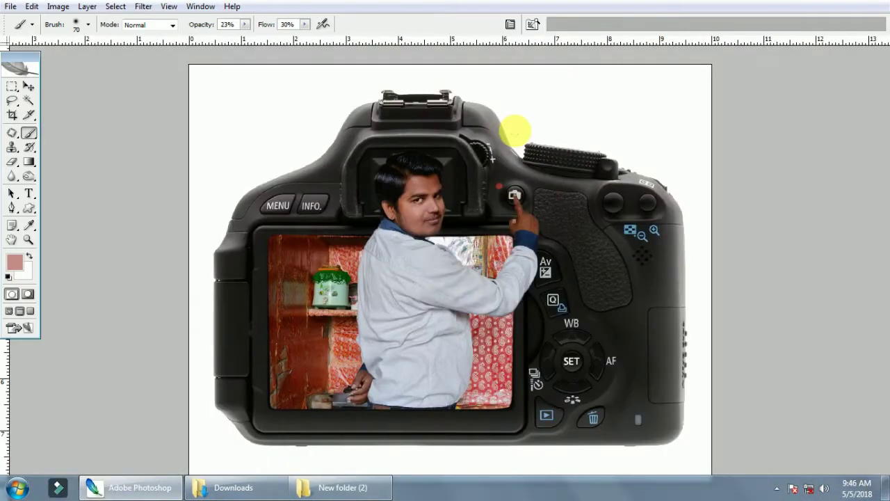
# - Select the face and pointing hand with added rectangles, feathered by 55 px
pyautogui.press('m')
pyautogui.scroll(1, 377, 222)
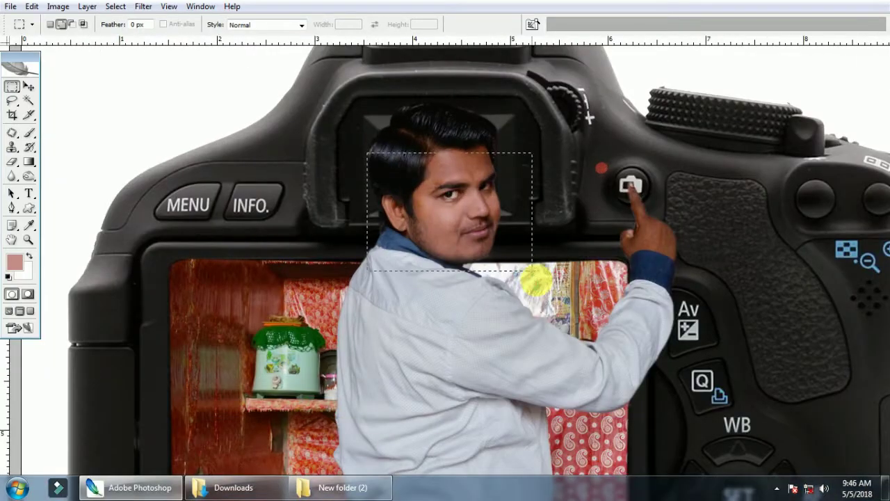
pyautogui.moveTo(536, 282); pyautogui.dragTo(537, 282)
pyautogui.keyDown('shift'); pyautogui.moveTo(422, 124); pyautogui.dragTo(523, 207); pyautogui.keyUp('shift')
pyautogui.keyDown('shift'); pyautogui.moveTo(590, 193); pyautogui.dragTo(693, 289); pyautogui.keyUp('shift')
pyautogui.keyDown('shift'); pyautogui.moveTo(611, 179); pyautogui.dragTo(665, 233); pyautogui.keyUp('shift')
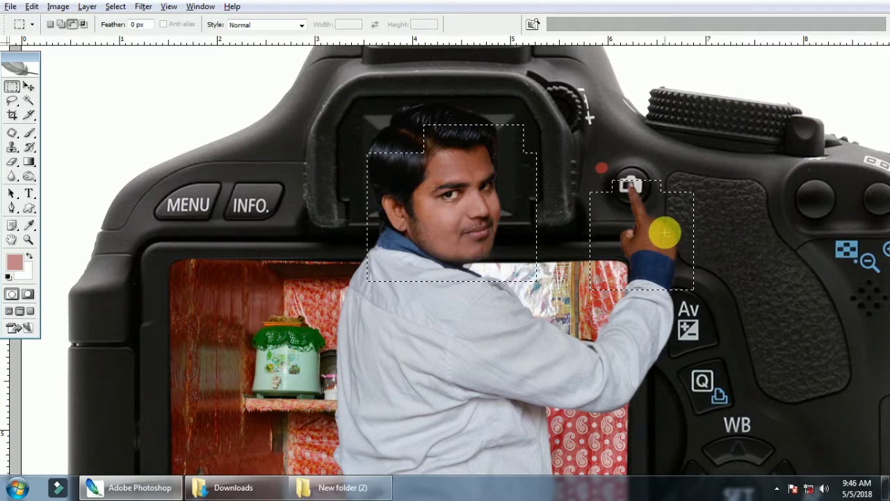
pyautogui.hotkey('ctrl', 'alt', 'd')
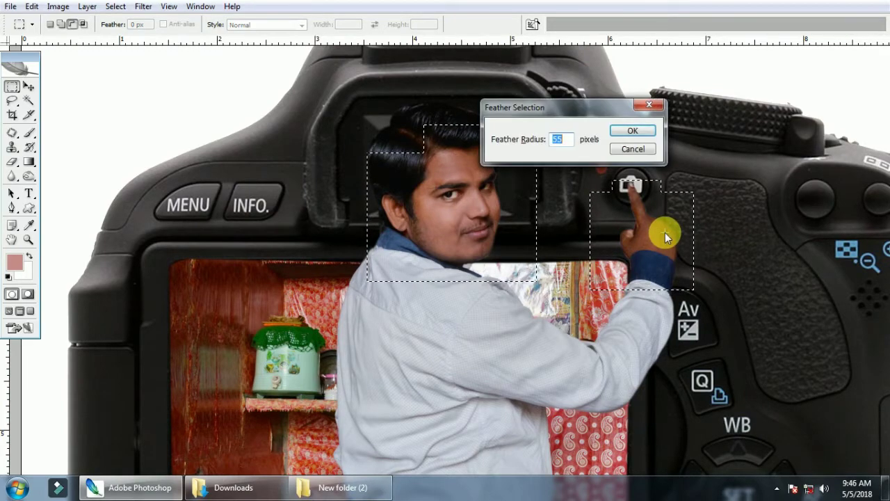
pyautogui.press('Return')
pyautogui.hotkey('alt', 'i')
# - Apply a Selective Color adjustment to the Yellows range of the selection
pyautogui.press('a')
pyautogui.press('s')
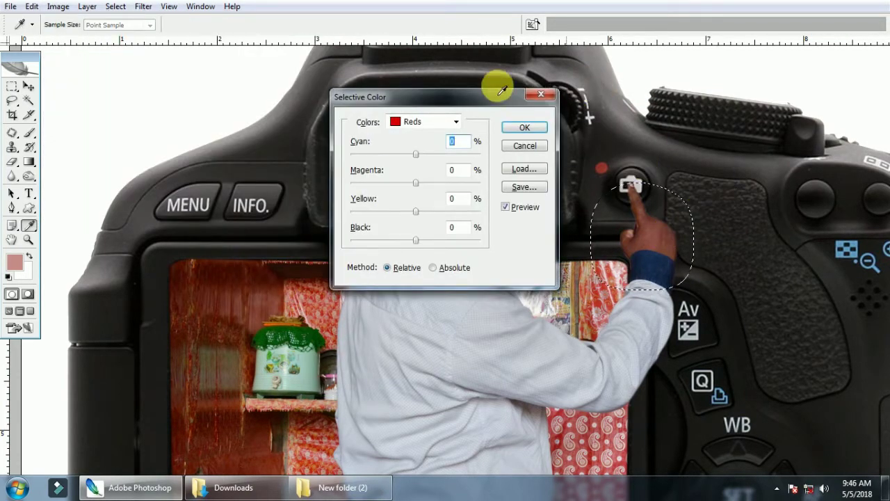
pyautogui.click(429, 129)
pyautogui.click(417, 136)
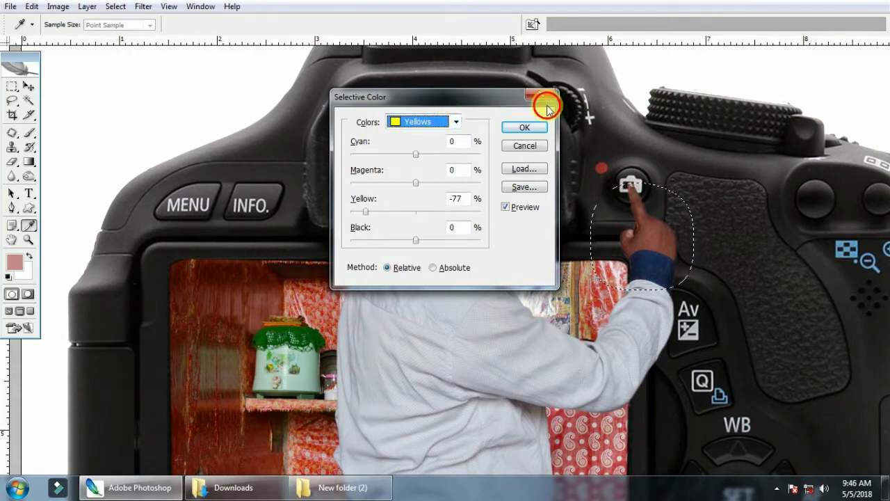
pyautogui.moveTo(547, 100); pyautogui.dragTo(817, 105)
pyautogui.click(779, 135)
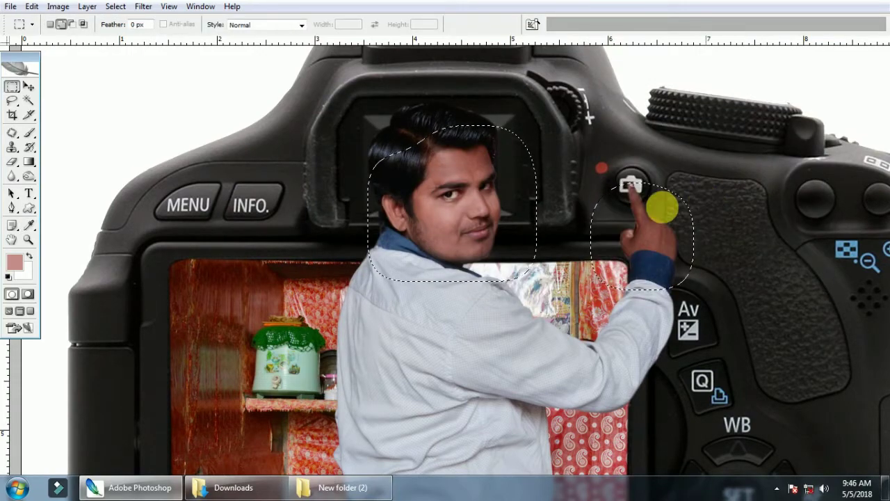
# - Apply Color Balance (-10, 0, -4) and a 1.23 Levels midtone, then deselect
pyautogui.hotkey('ctrl', 'b')
pyautogui.moveTo(449, 120)
pyautogui.mouseDown()
pyautogui.moveTo(479, 264)
pyautogui.moveTo(486, 264)
pyautogui.mouseUp()
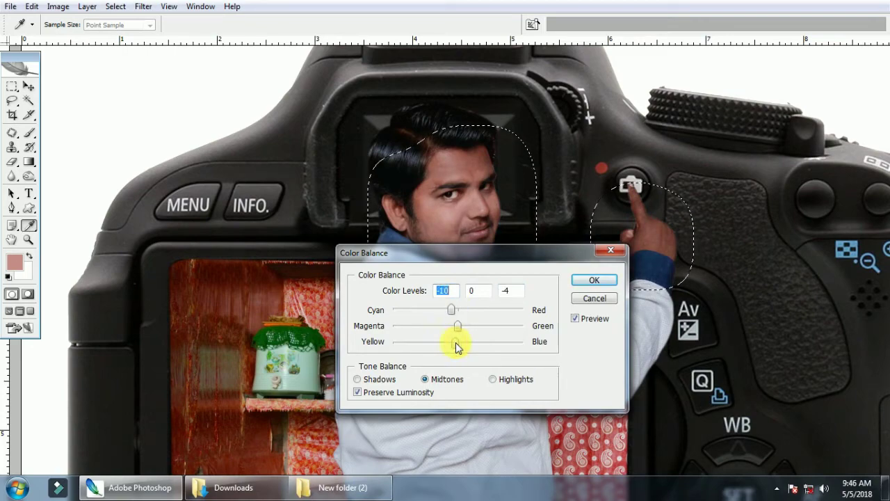
pyautogui.click(598, 281)
pyautogui.hotkey('ctrl', 'l')
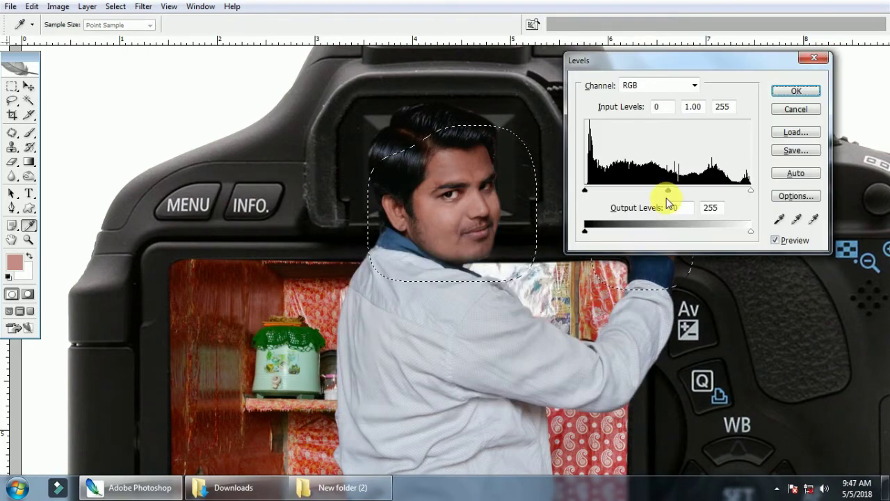
pyautogui.moveTo(662, 191); pyautogui.dragTo(665, 195)
pyautogui.press('Return')
pyautogui.hotkey('ctrl', 'd')
# - Fit the composite in the window and check the layers under the cursor
pyautogui.press('m')
pyautogui.hotkey('ctrl', '0')
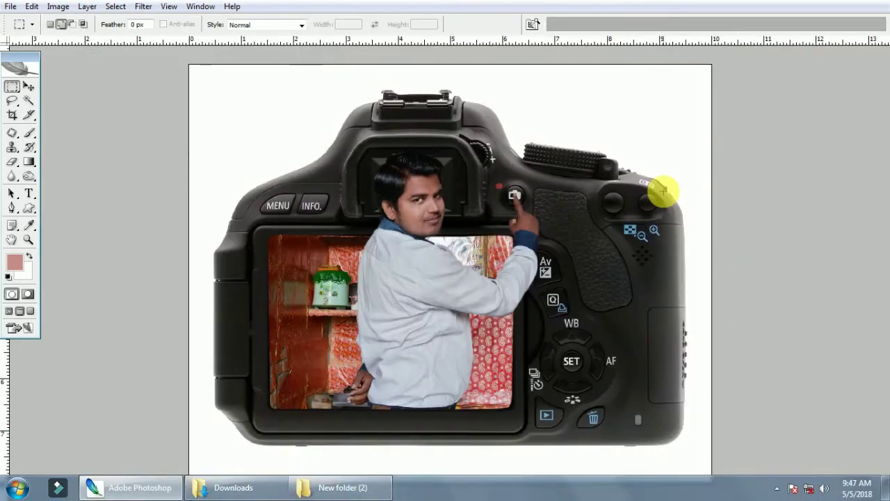
pyautogui.press('v')
pyautogui.moveTo(317, 197); pyautogui.dragTo(404, 197)
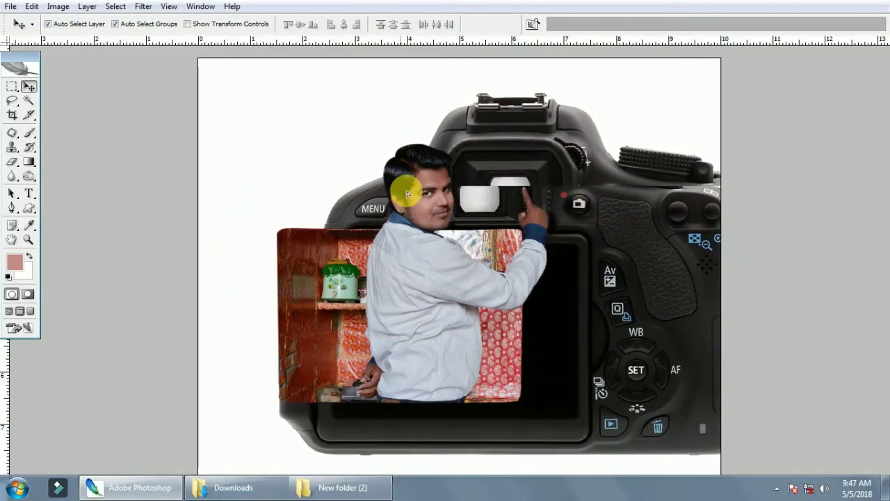
pyautogui.rightClick(296, 113)
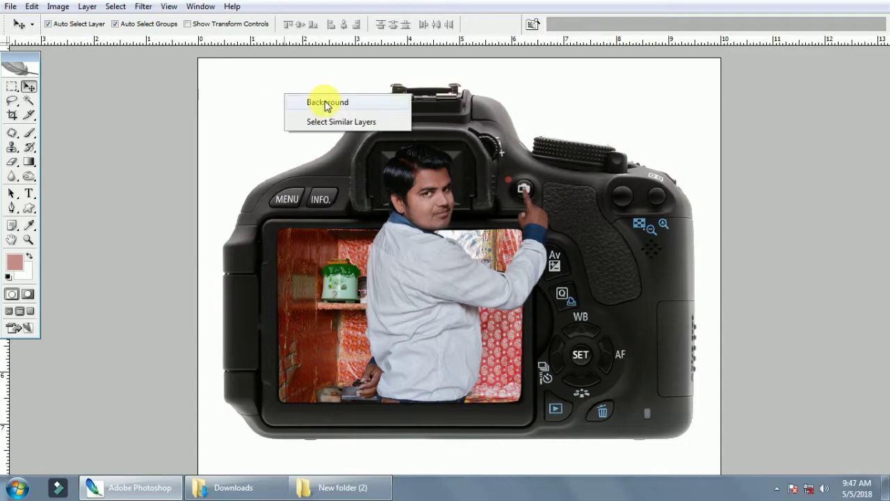
pyautogui.click(323, 99)
# - Drag the forest photo, then the pale mountain photo, from Downloads into Photoshop
pyautogui.click(278, 489)
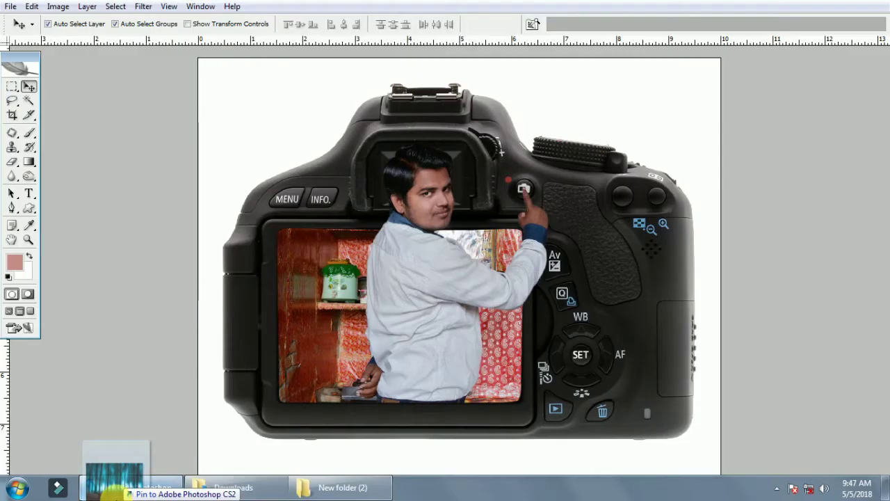
pyautogui.moveTo(642, 120); pyautogui.dragTo(437, 290)
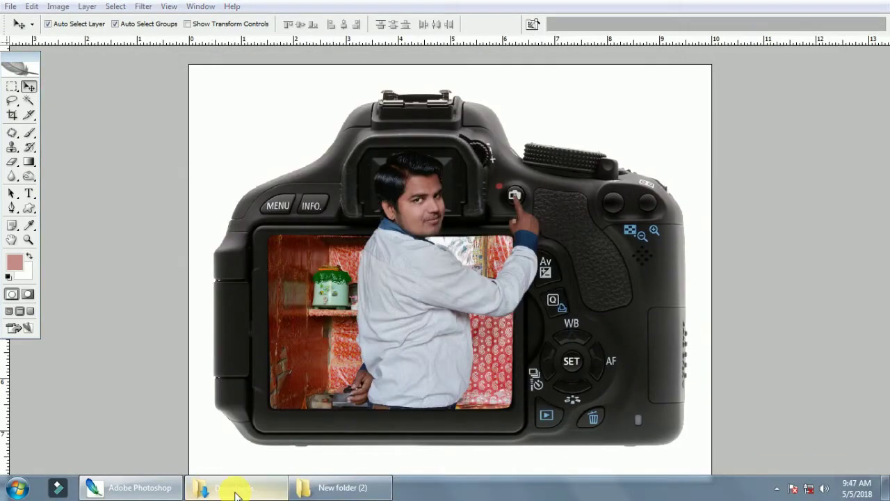
pyautogui.click(237, 492)
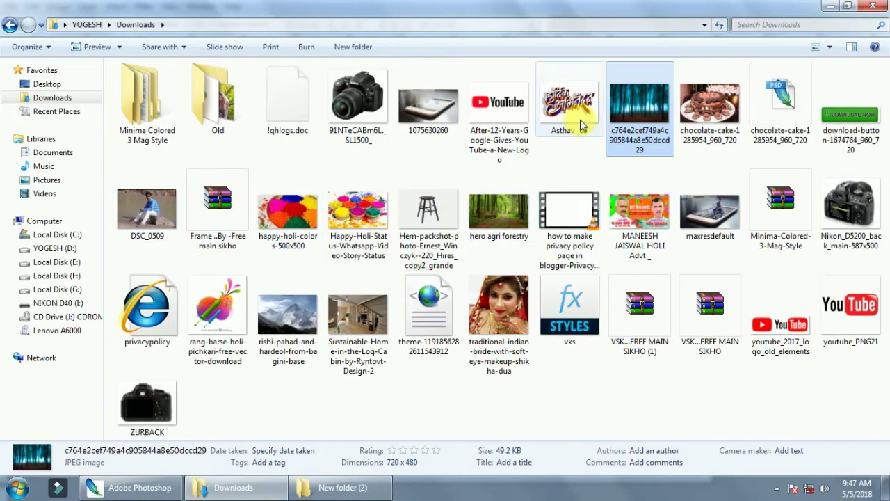
pyautogui.moveTo(279, 307); pyautogui.dragTo(499, 208)
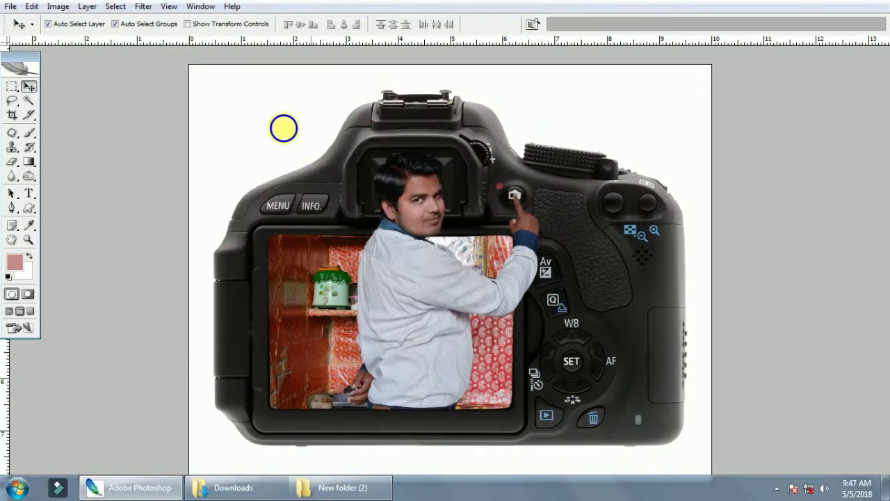
# - Scale the mountain layer up to cover the canvas, lighten it, and refit the view
pyautogui.hotkey('ctrl', 't')
pyautogui.scroll(-5, 477, 204)
pyautogui.hotkey('ctrl', '-')
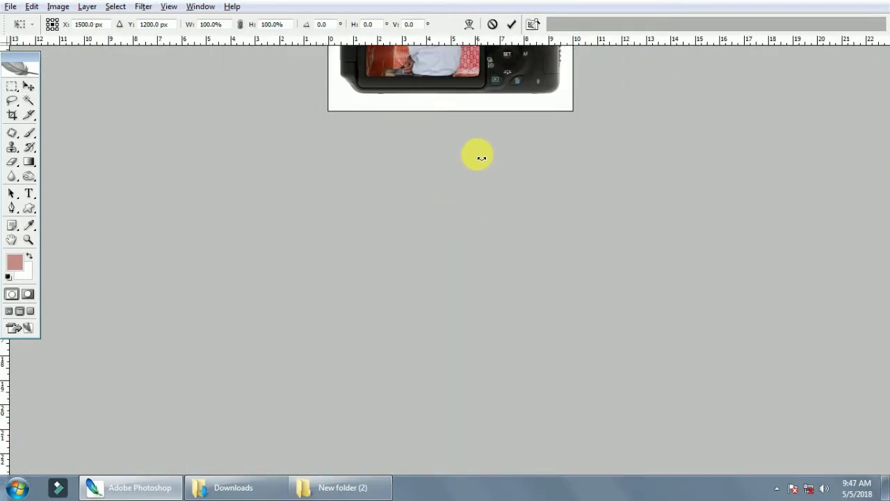
pyautogui.moveTo(461, 205)
pyautogui.mouseDown()
pyautogui.moveTo(700, 93)
pyautogui.moveTo(689, 103)
pyautogui.mouseUp()
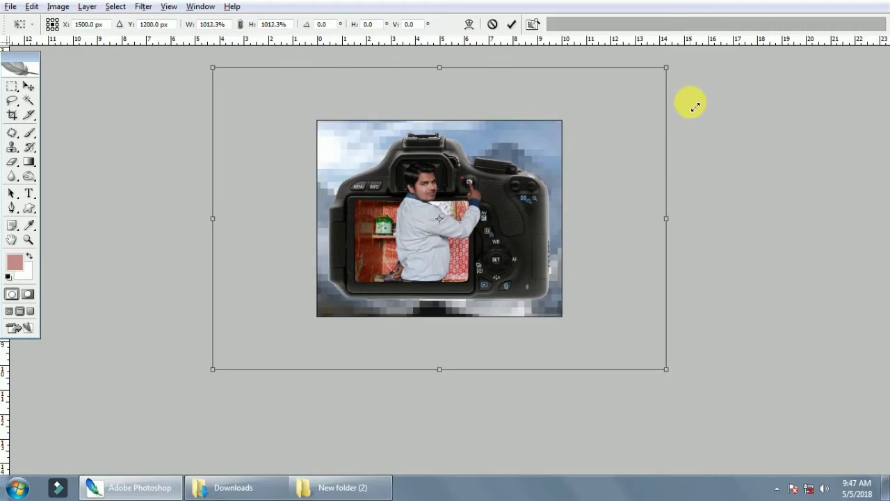
pyautogui.press('Return')
pyautogui.press('5')
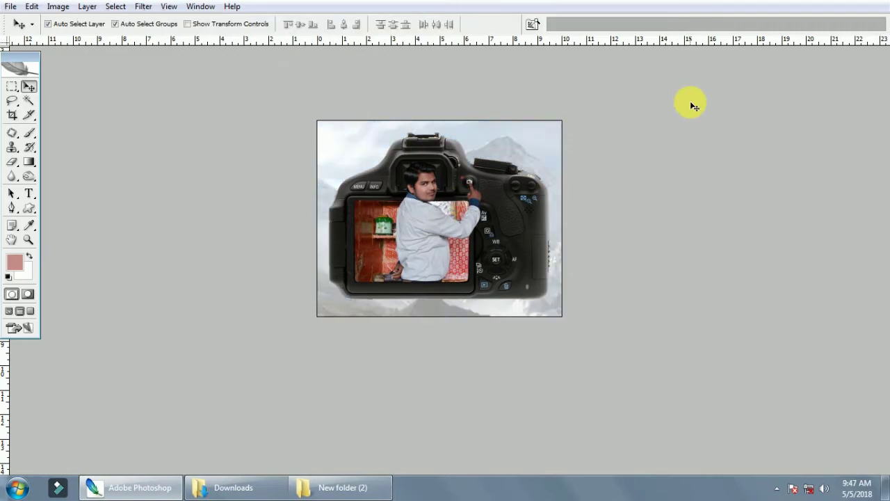
pyautogui.hotkey('ctrl', '0')
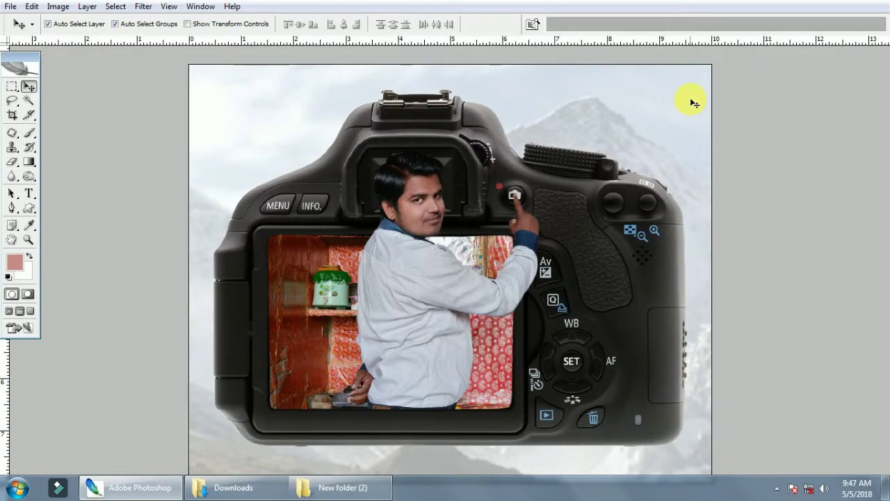
pyautogui.moveTo(633, 217); pyautogui.dragTo(659, 212)
pyautogui.rightClick(336, 105)
pyautogui.click(386, 126)
pyautogui.hotkey('ctrl', 'u')
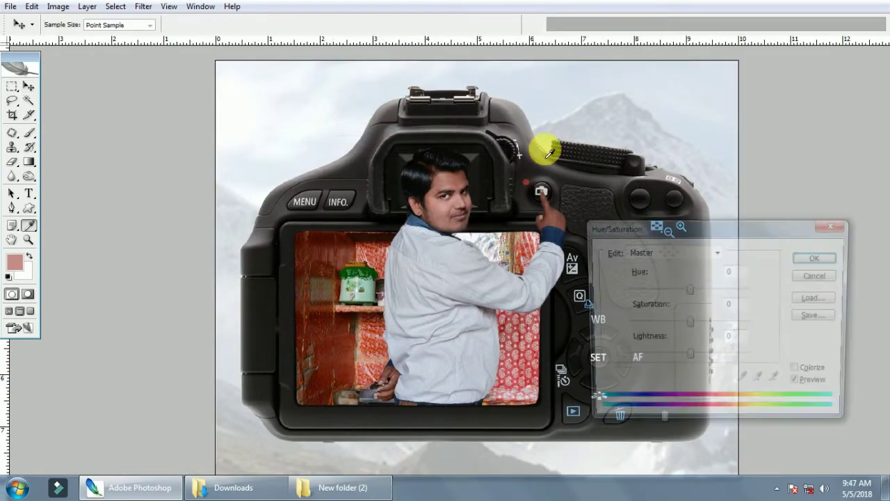
pyautogui.moveTo(666, 357); pyautogui.dragTo(397, 369)
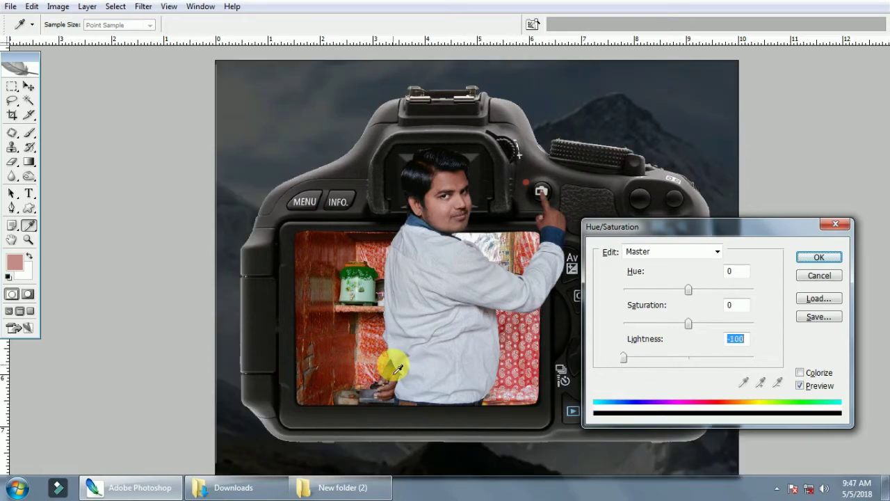
pyautogui.click(819, 276)
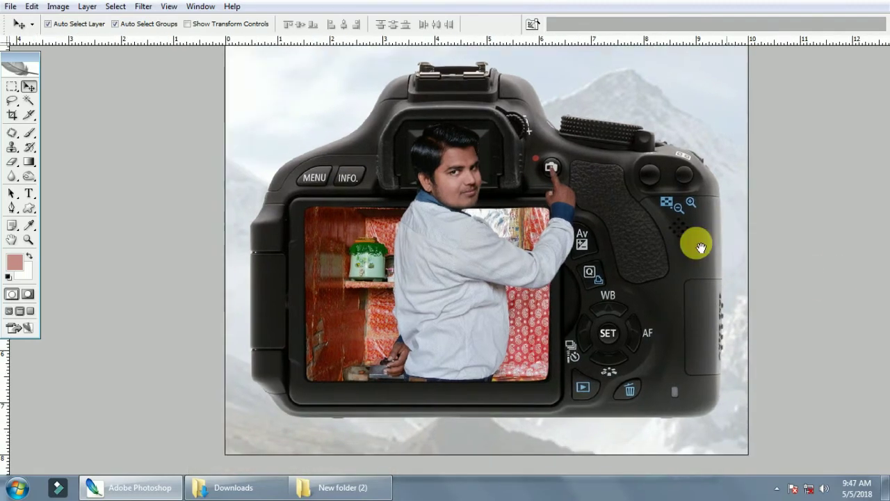
pyautogui.moveTo(696, 243); pyautogui.dragTo(699, 247)
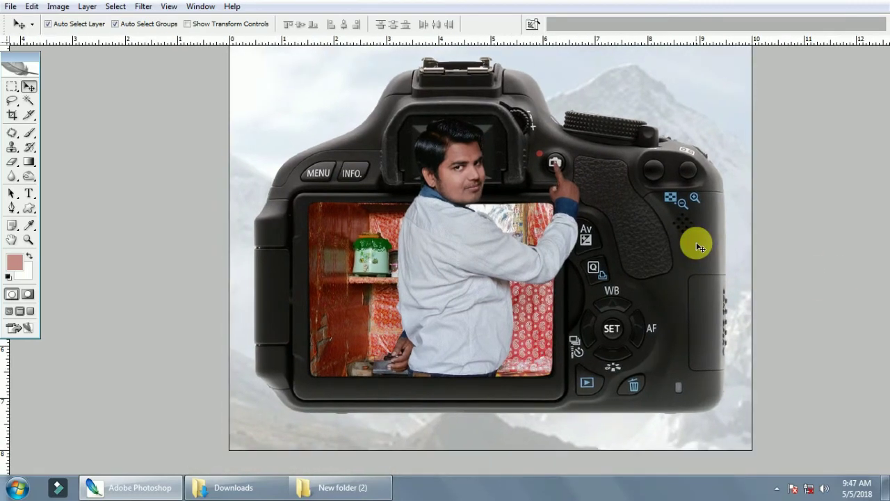
pyautogui.scroll(1, 699, 247)
pyautogui.moveTo(593, 224)
pyautogui.mouseDown()
pyautogui.moveTo(626, 160)
pyautogui.moveTo(625, 215)
pyautogui.mouseUp()
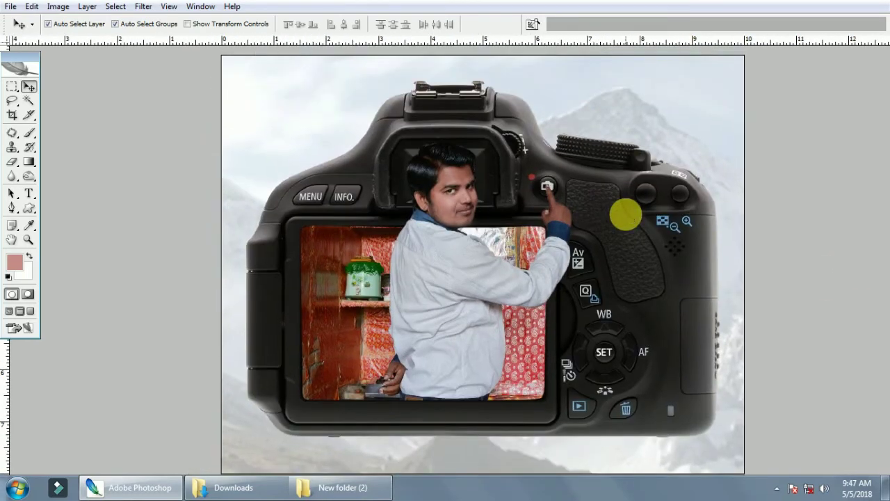
pyautogui.scroll(1, 626, 218)
pyautogui.scroll(-1, 566, 175)
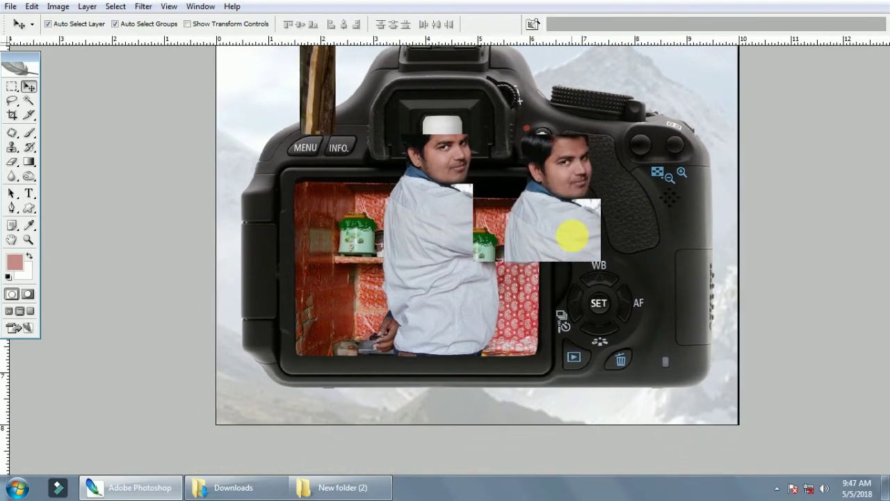
pyautogui.rightClick(447, 228)
pyautogui.click(453, 230)
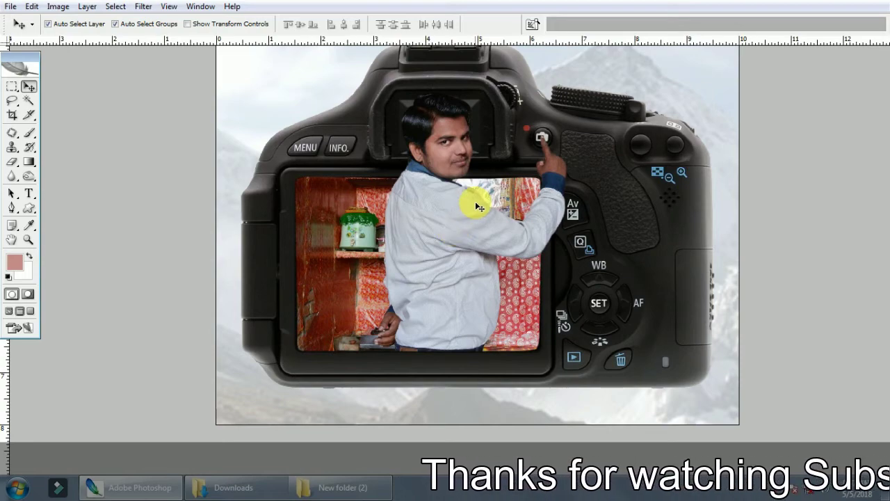
pyautogui.moveTo(477, 196); pyautogui.dragTo(475, 207)
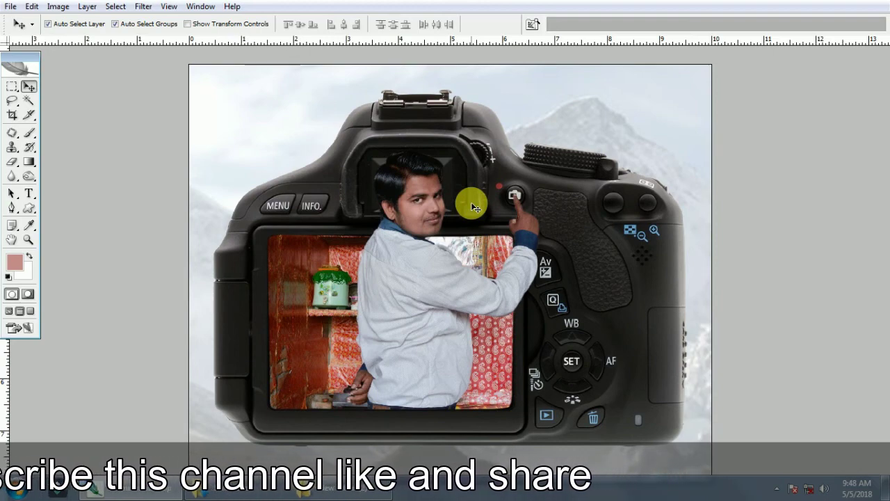
pyautogui.click(777, 490)
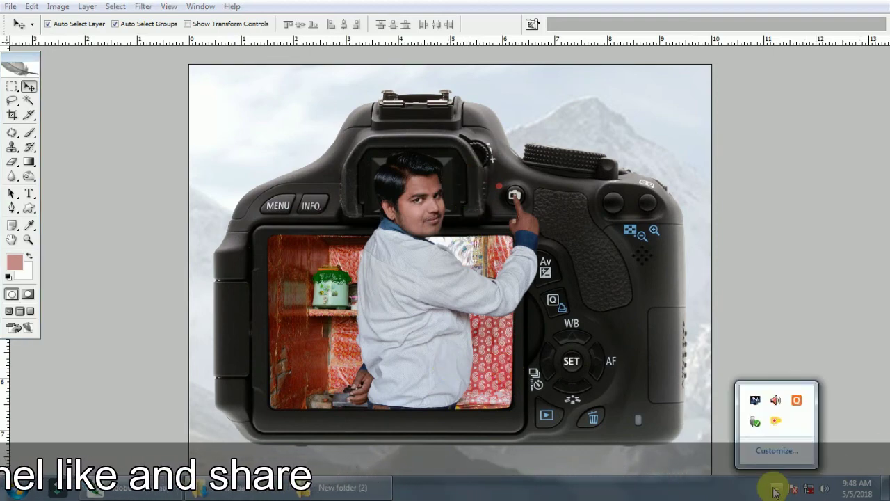
pyautogui.rightClick(777, 426)
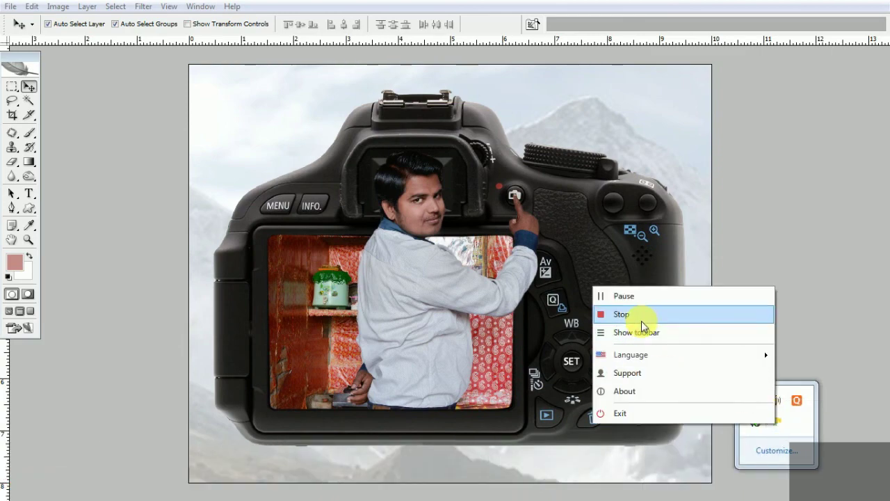